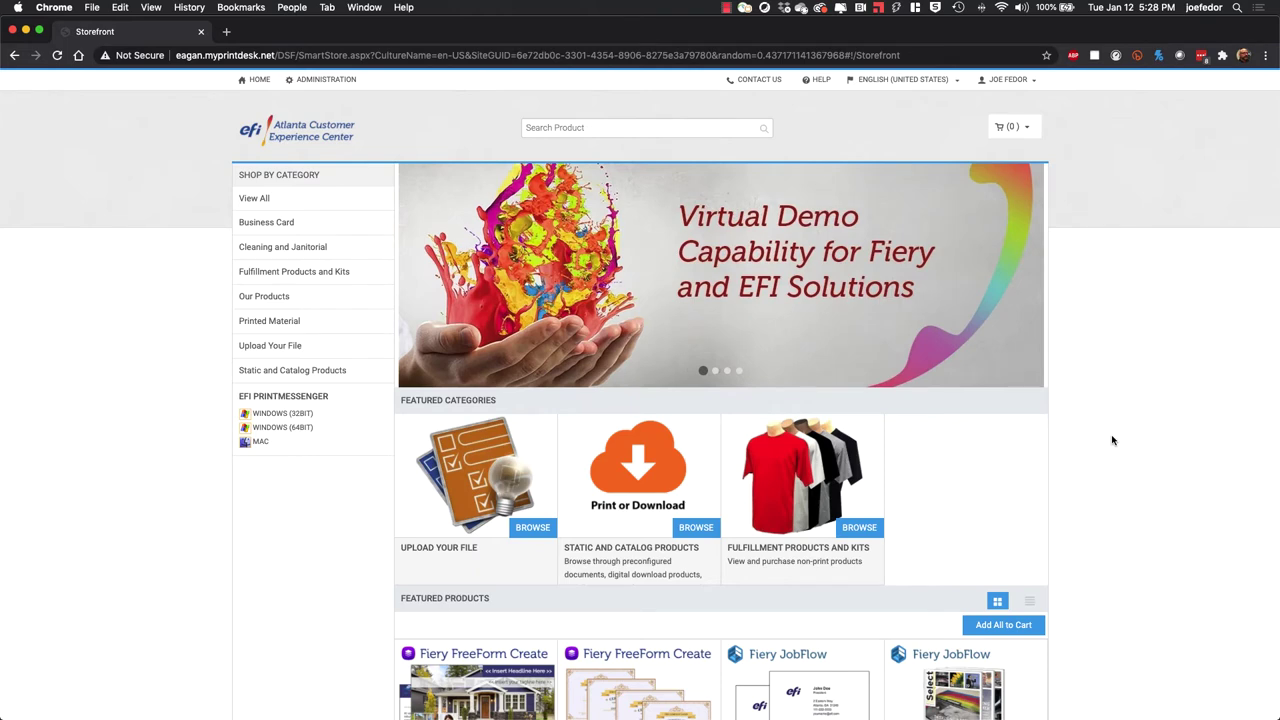
Look over the desktops with the buyer storefront, the admin line items and Fiery Command WorkStation, and return to the storefront
key(ctrl+Up)
mouse_move(651, 8)
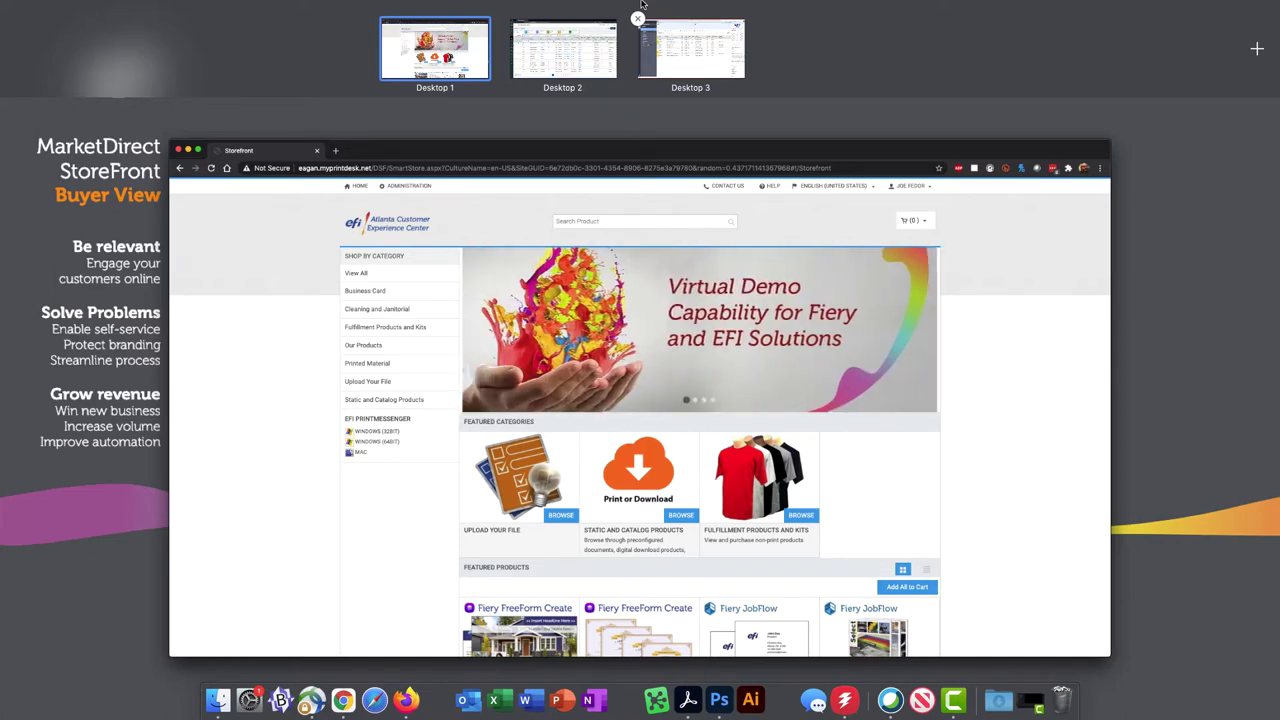
key(ctrl+Right)
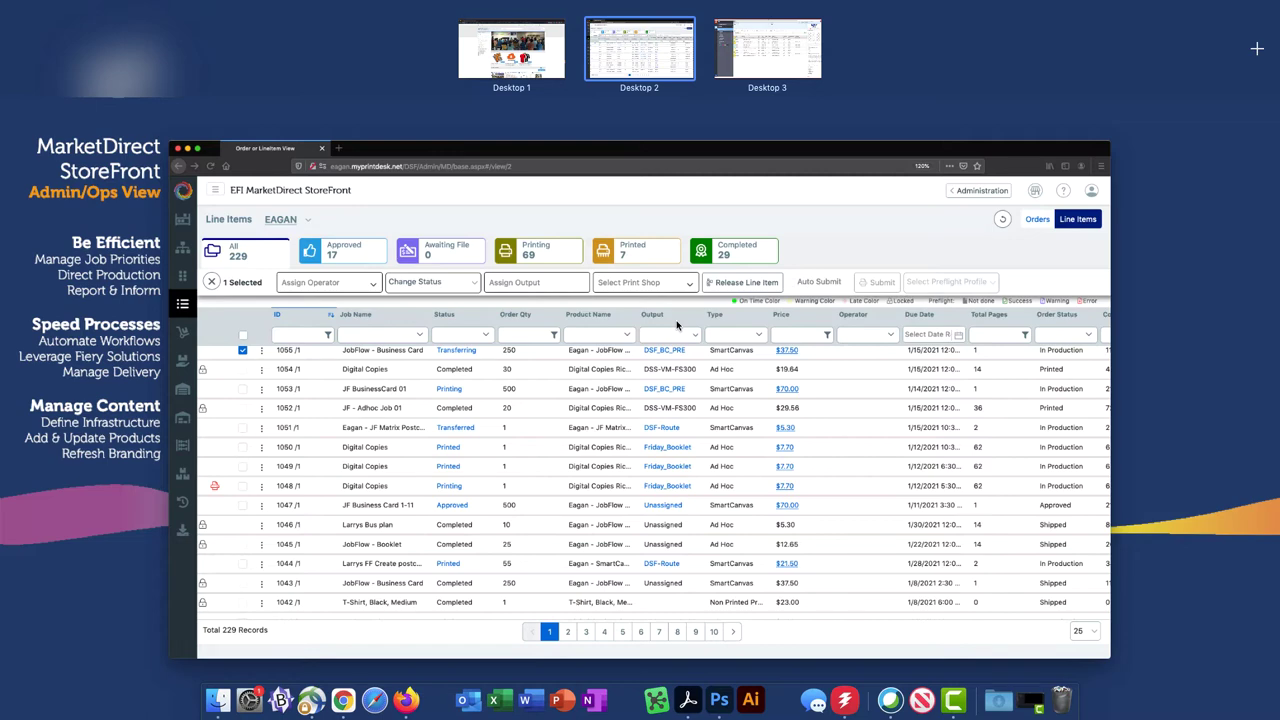
key(ctrl+Right)
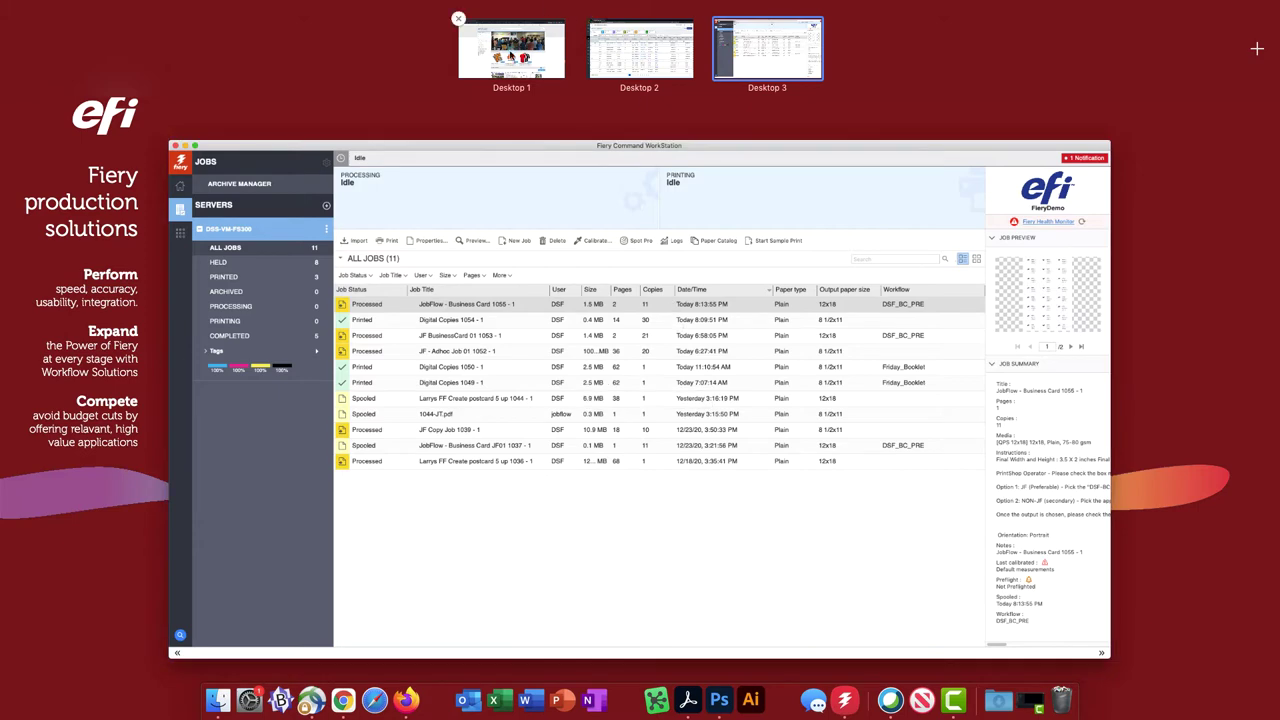
click(508, 56)
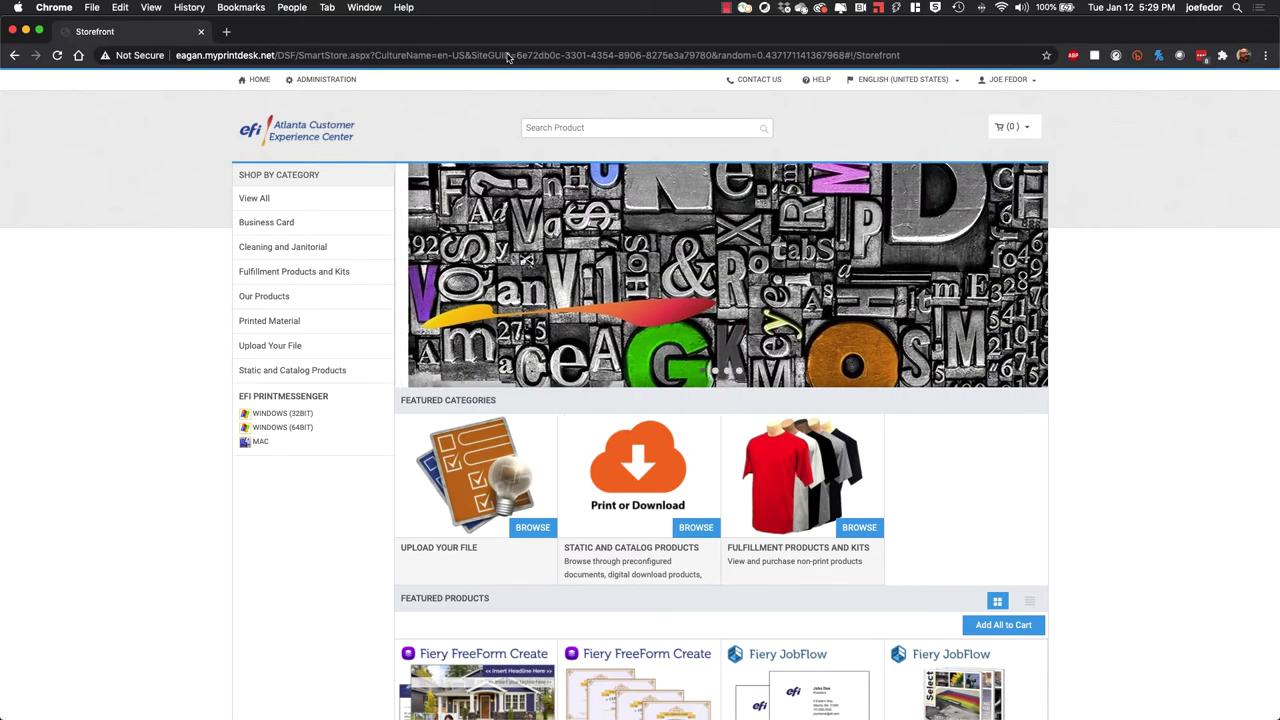
Start buying the Digital Copies product from the Upload Your File category
click(483, 503)
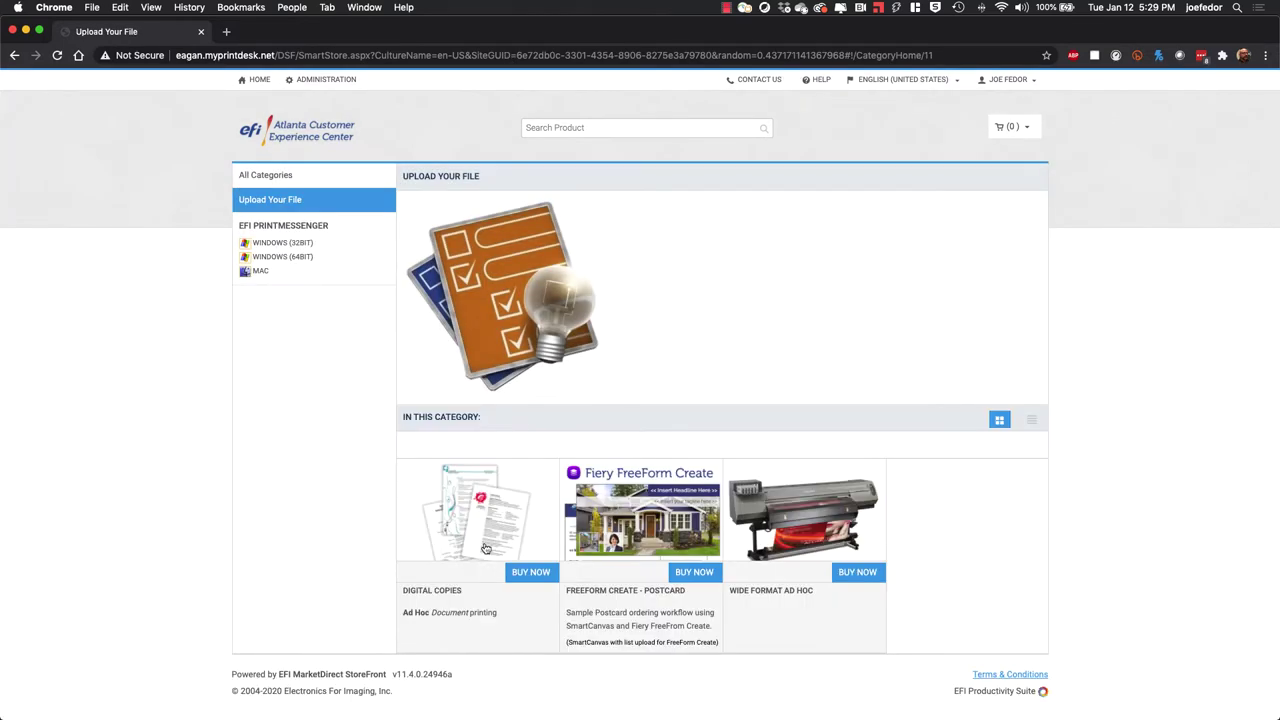
click(474, 530)
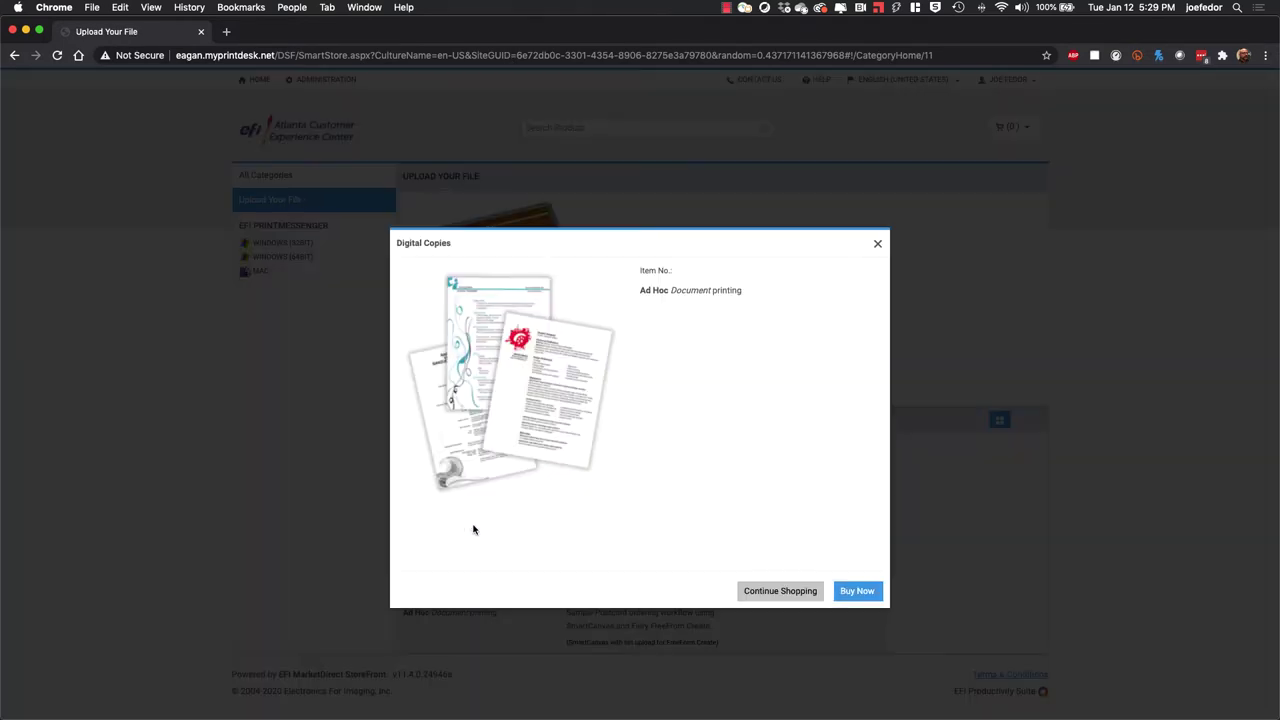
click(857, 591)
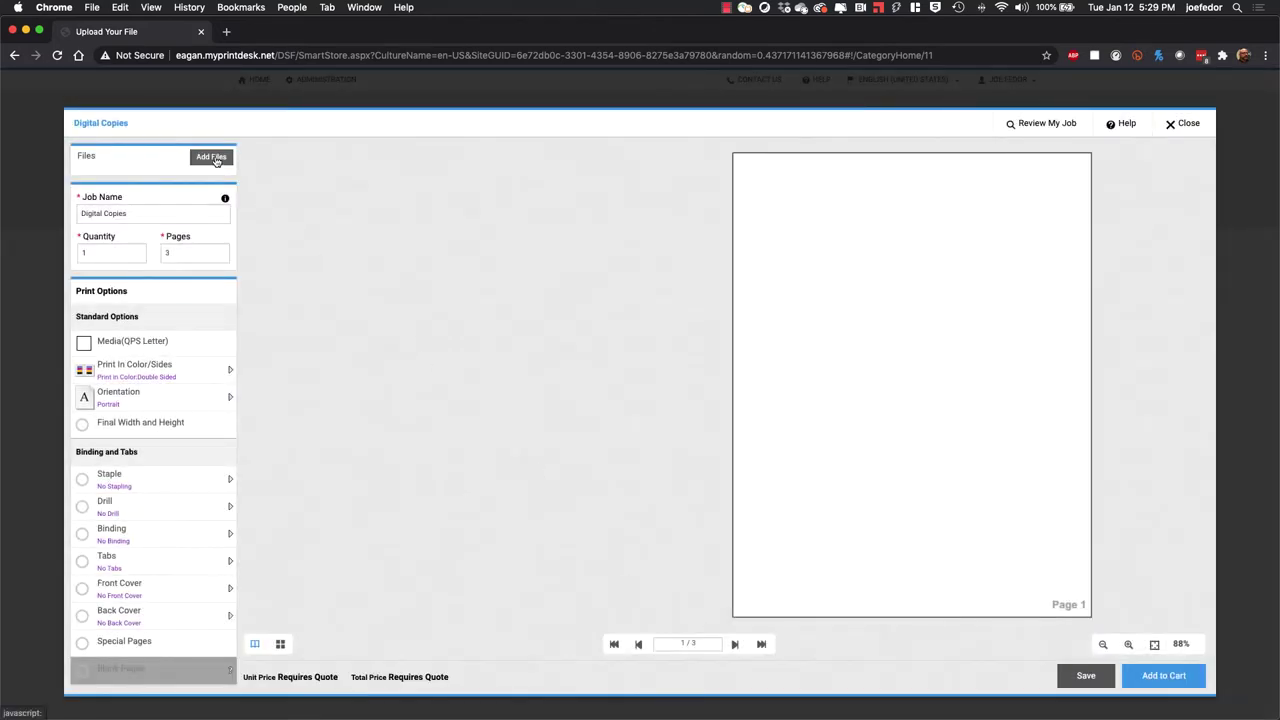
Upload SmithAndSmithProposal.docx from the FEDOR Demo Assets folder to the print job with conversion to PDF
click(211, 157)
click(555, 294)
scroll(597, 296, down, 5)
click(565, 229)
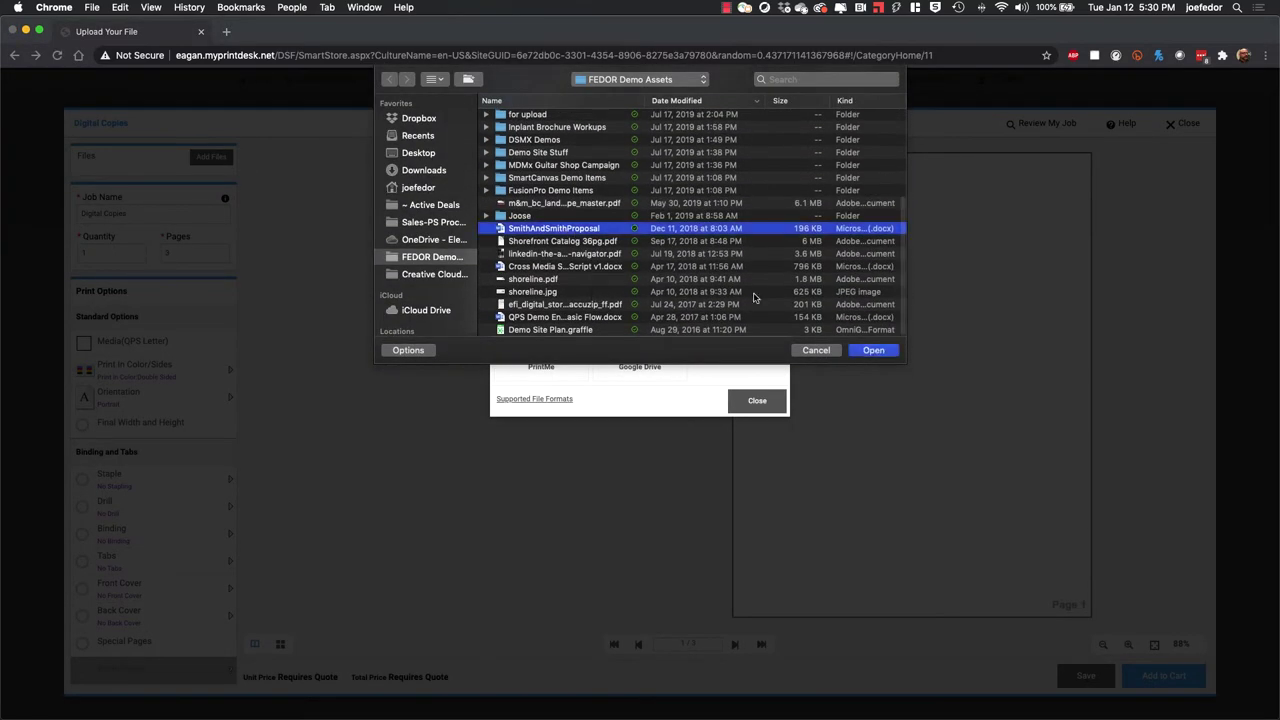
click(874, 350)
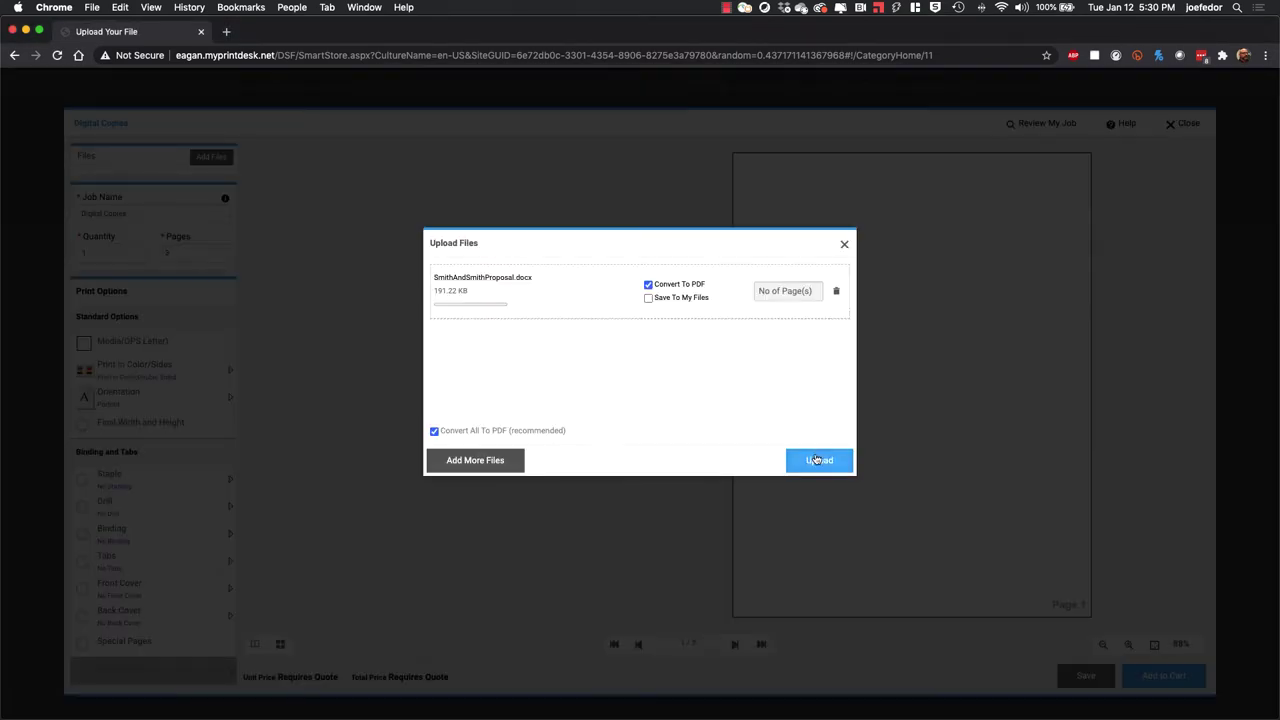
click(810, 454)
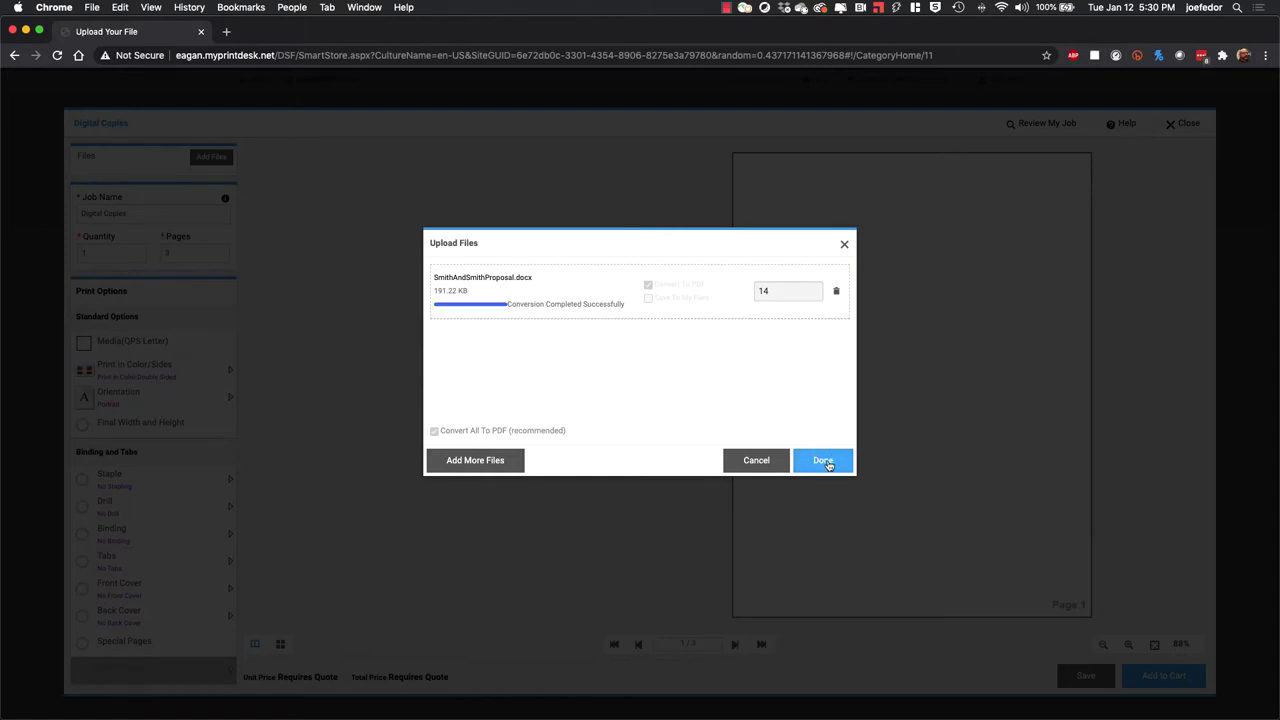
click(826, 464)
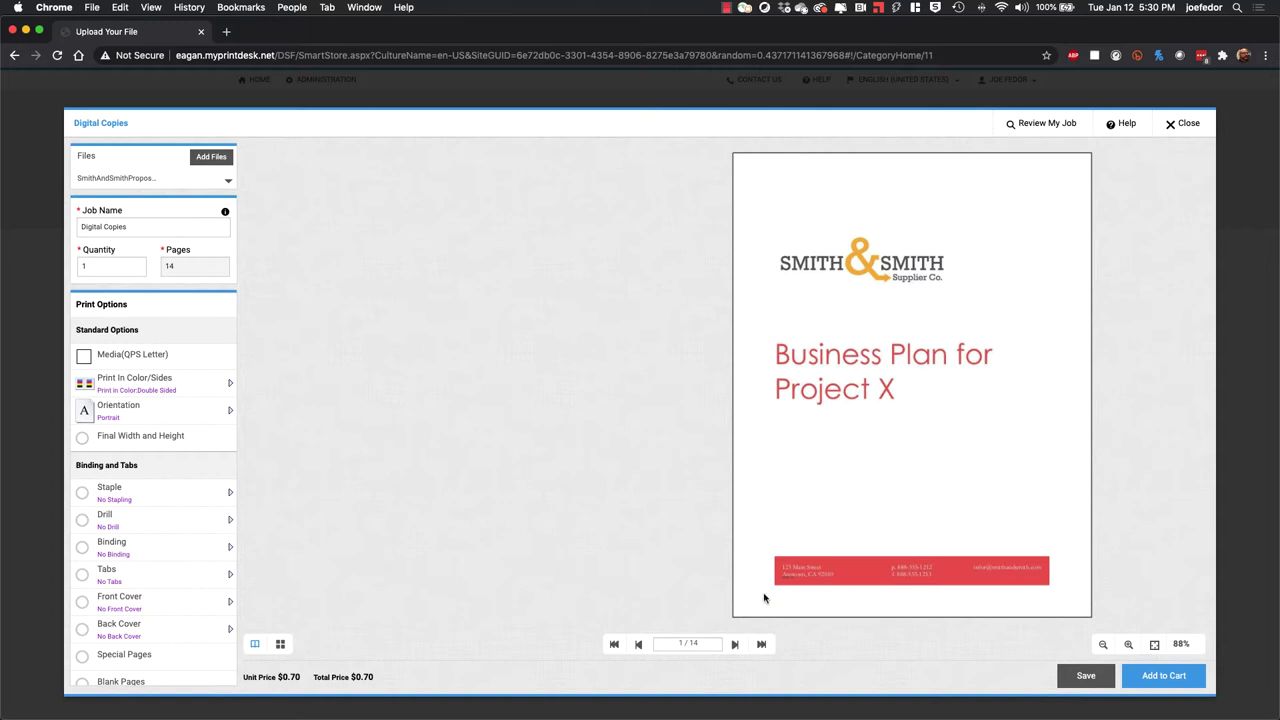
Page through the document preview, name the job JF AdHoc Job 02 and set its quantity to 20
click(734, 645)
click(734, 645)
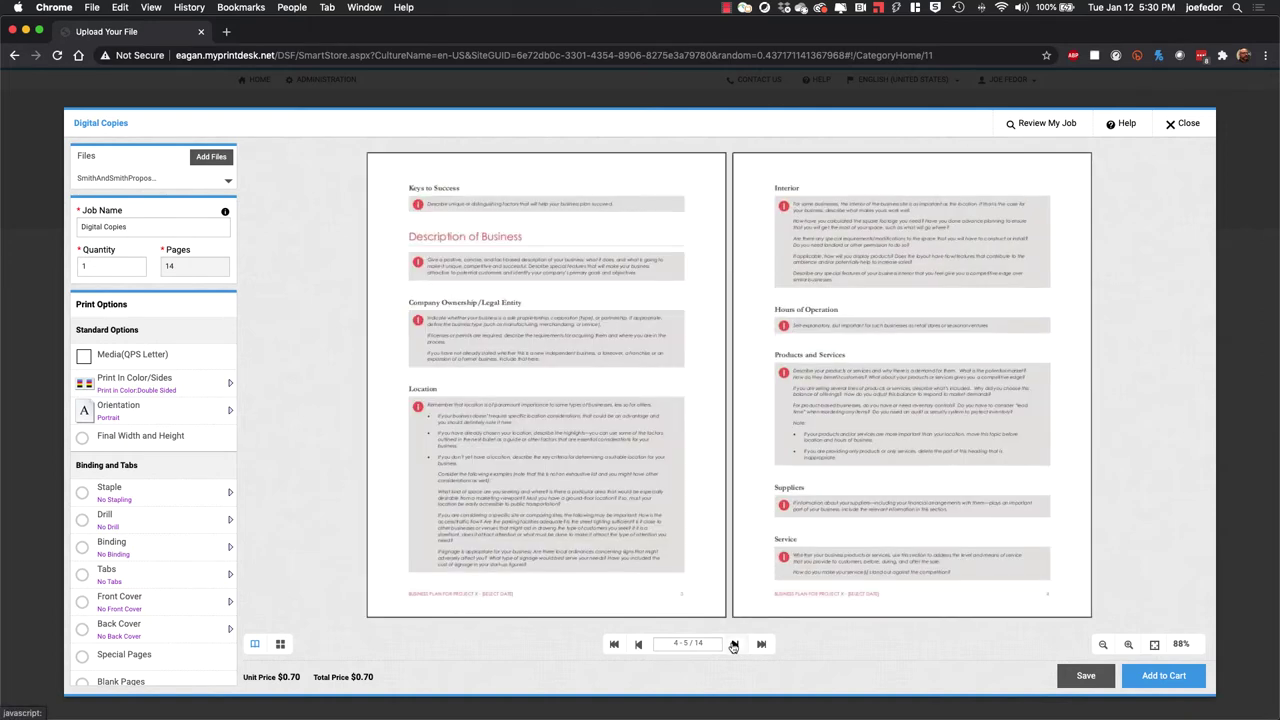
click(614, 645)
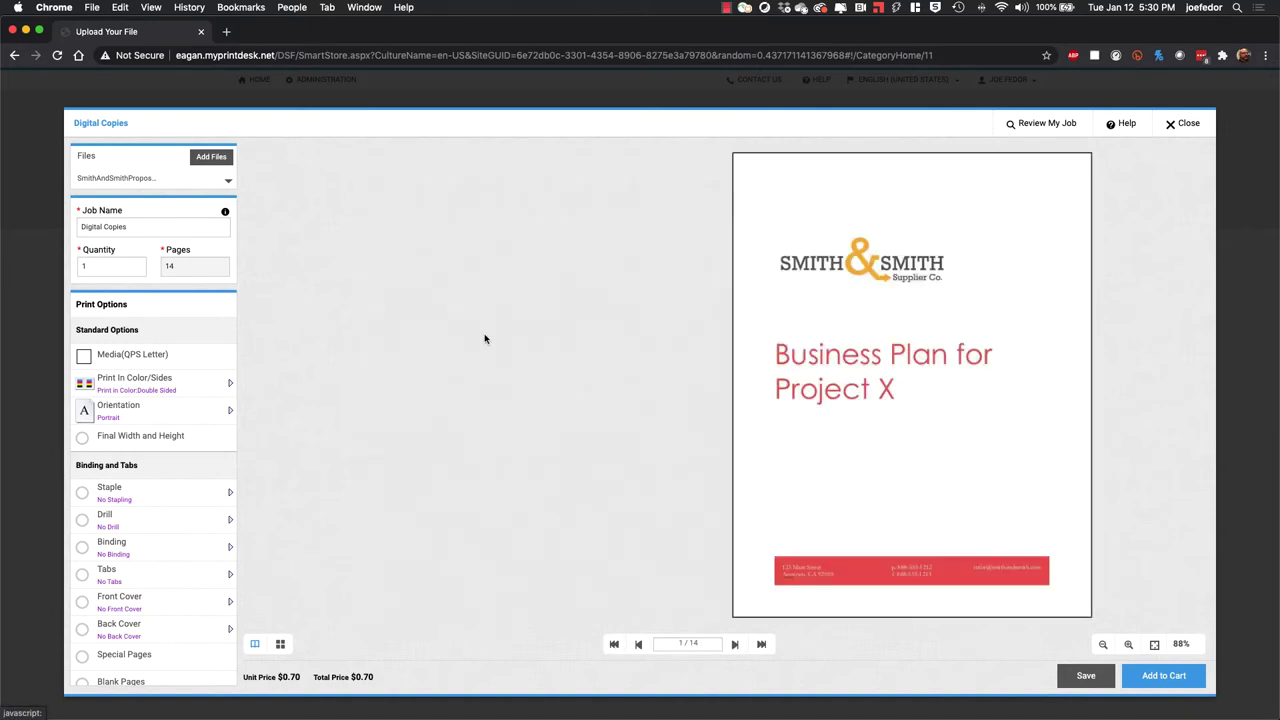
click(129, 227)
drag(129, 227, 59, 222)
text(JF AdHoc Job 02)
key(Tab)
text(20)
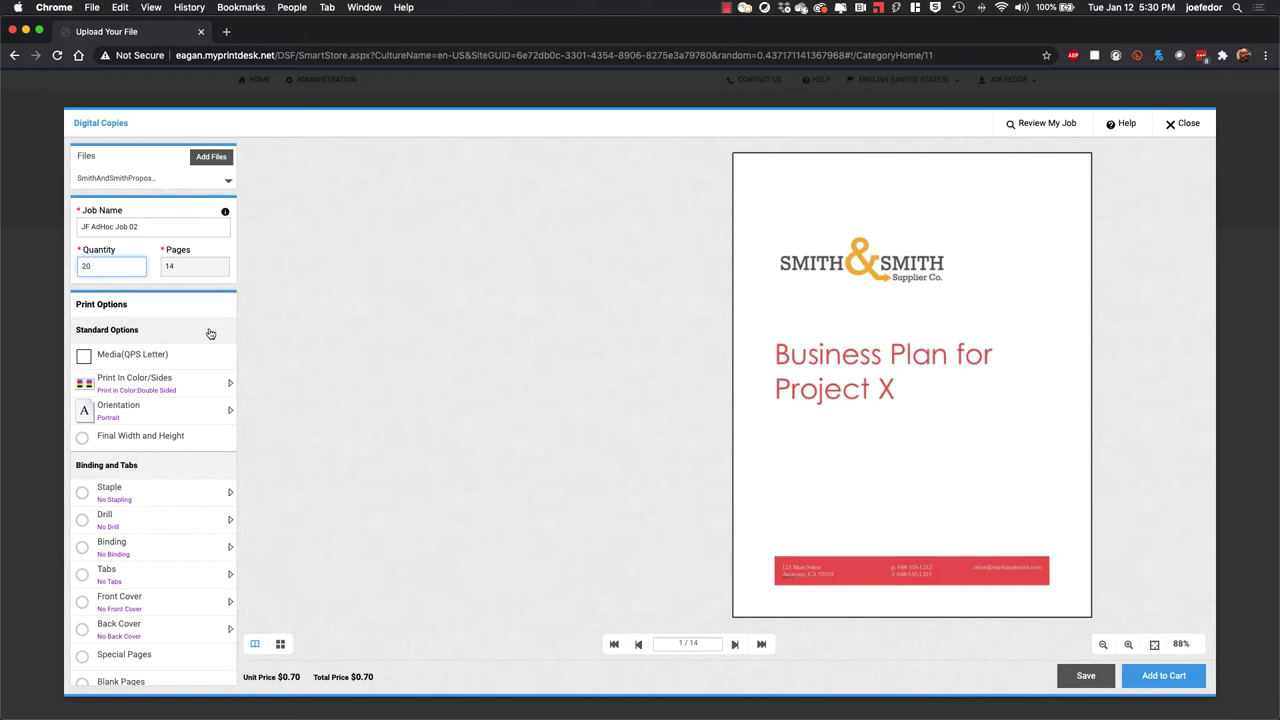
Set stapling to 2 Staples Left Side and drilling to 3 Holes on left side
click(158, 497)
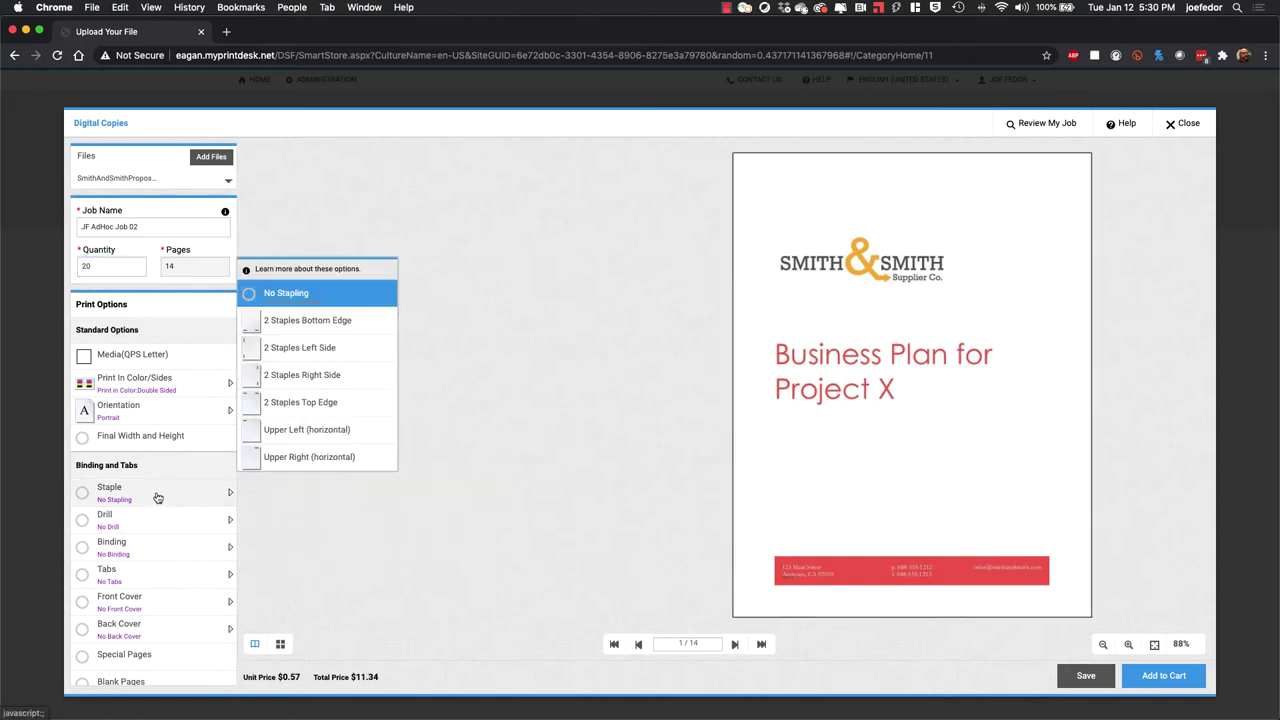
click(323, 349)
click(157, 527)
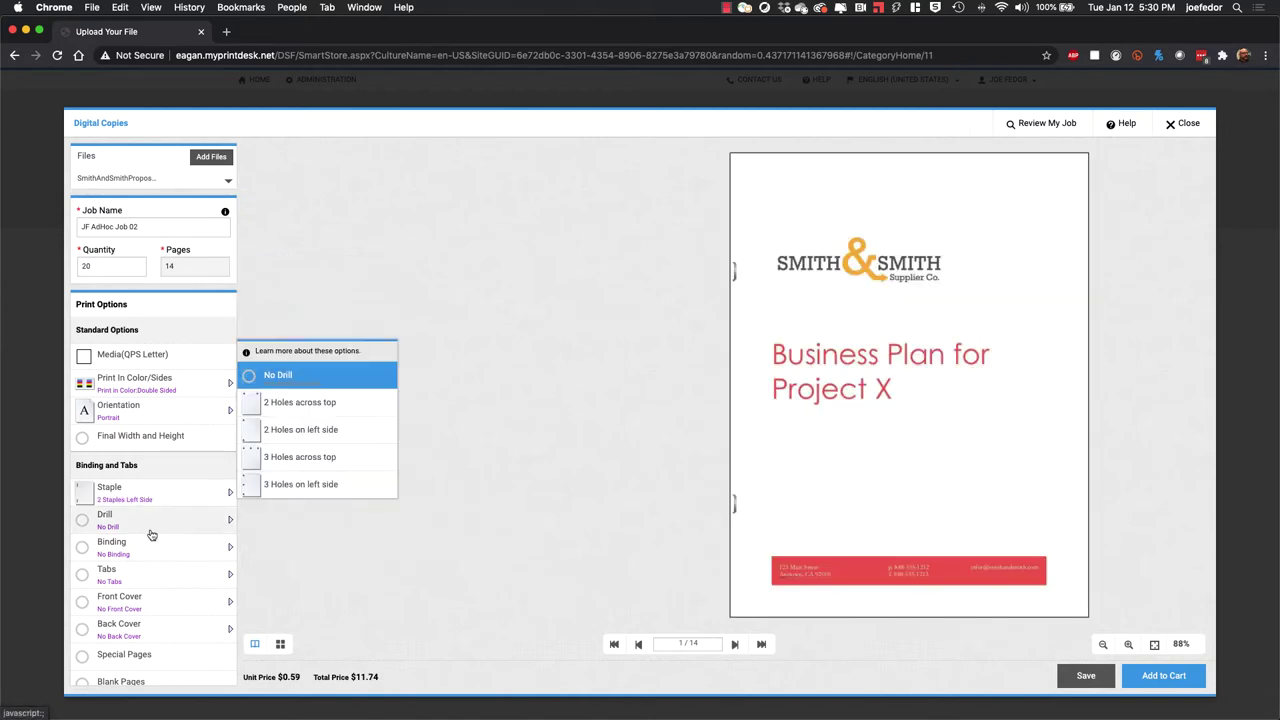
click(314, 486)
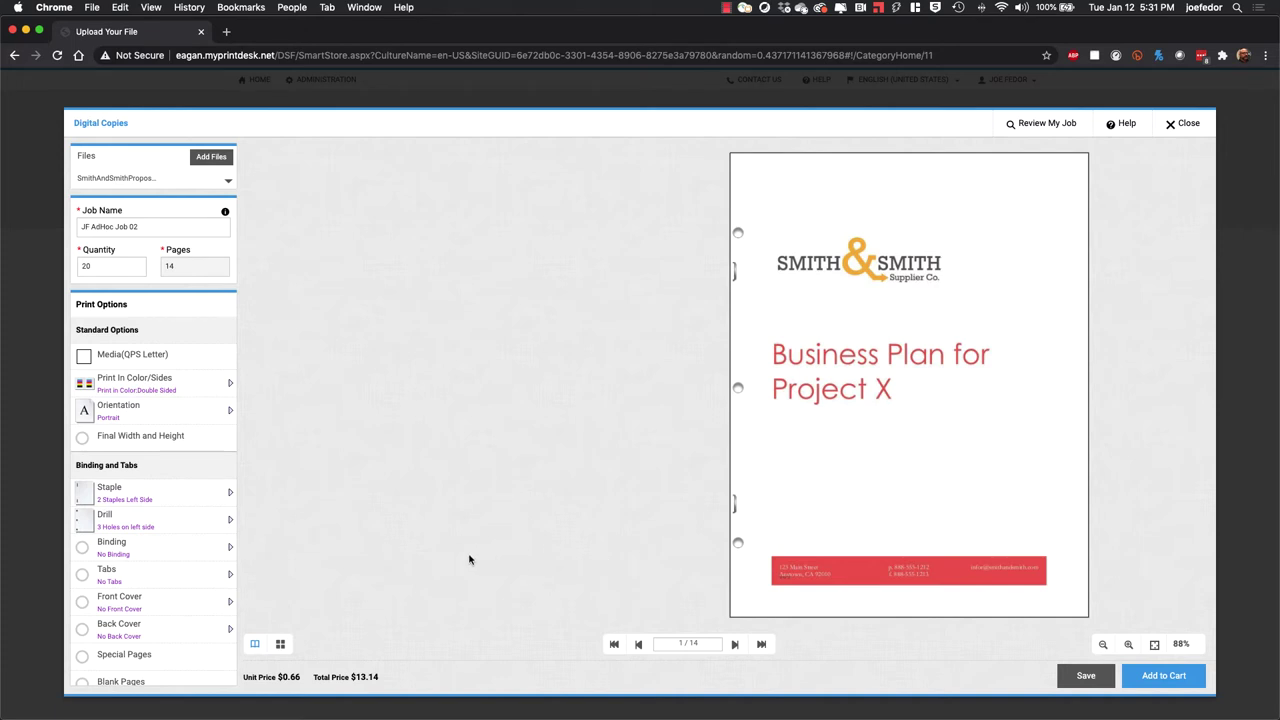
Check the pricing summary, add the job to the cart and set the due date to January 14, 2021
mouse_move(361, 676)
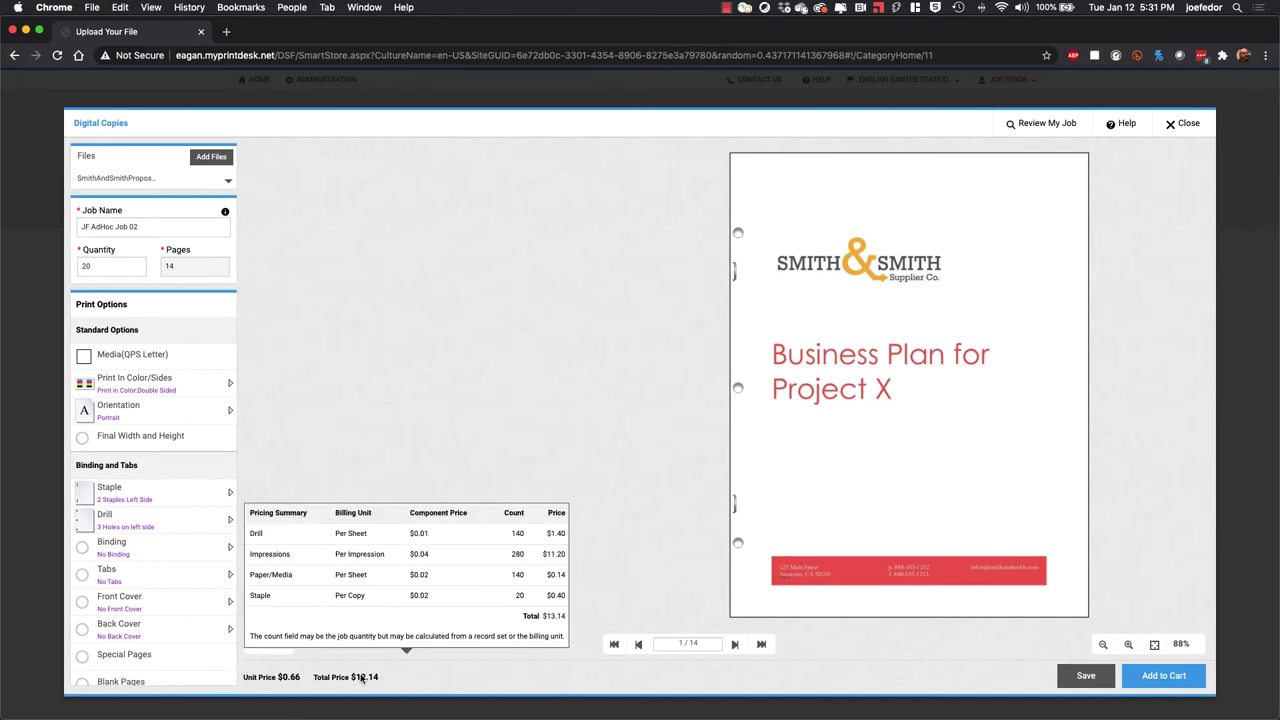
click(1160, 684)
click(1160, 684)
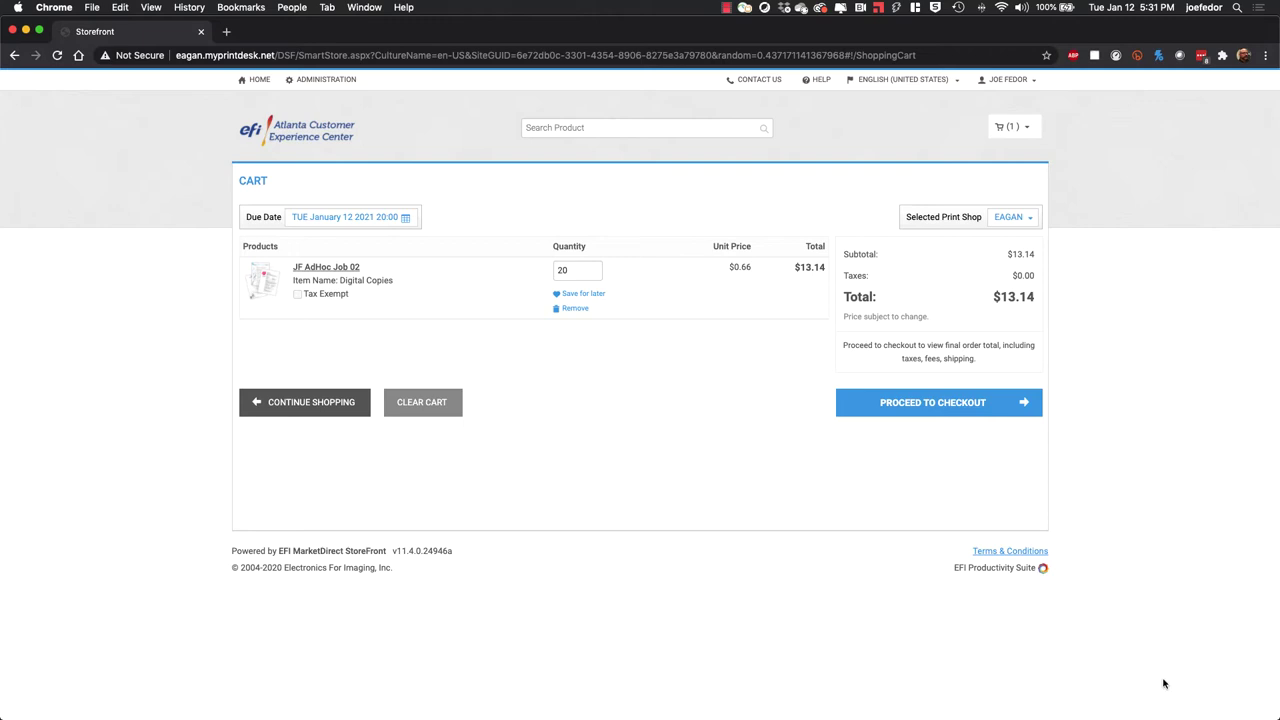
click(372, 220)
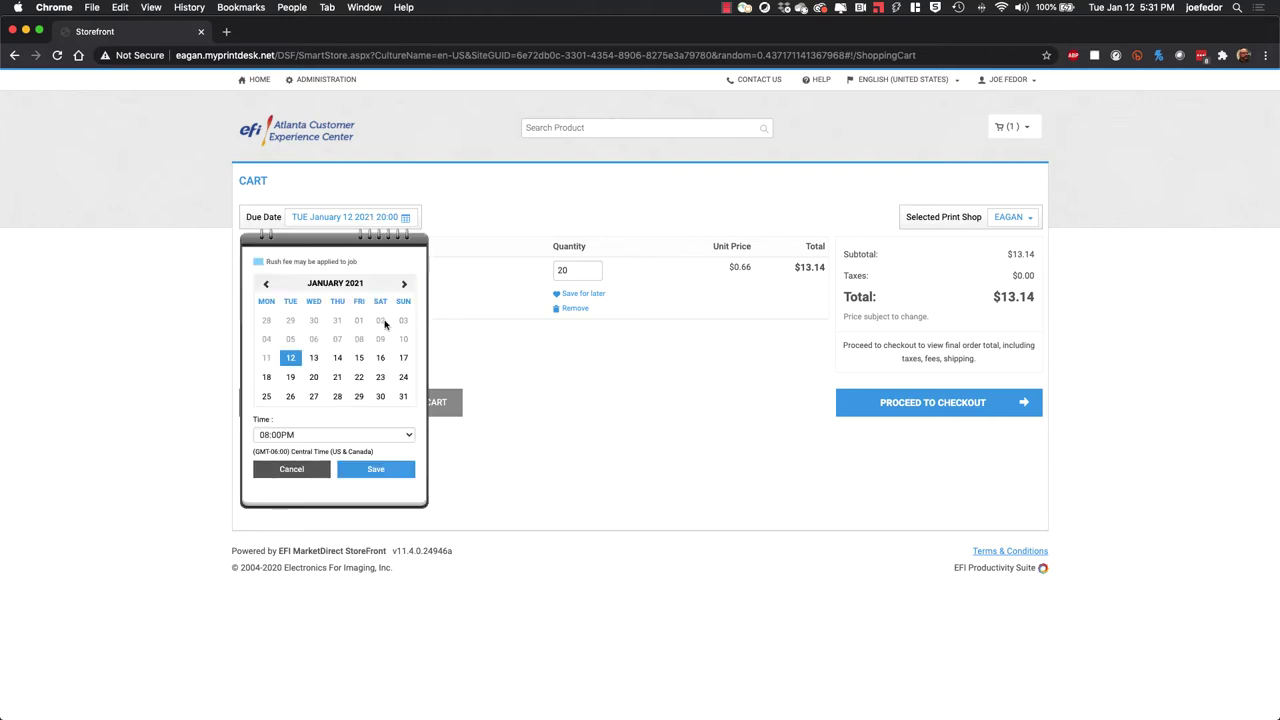
click(337, 357)
click(366, 470)
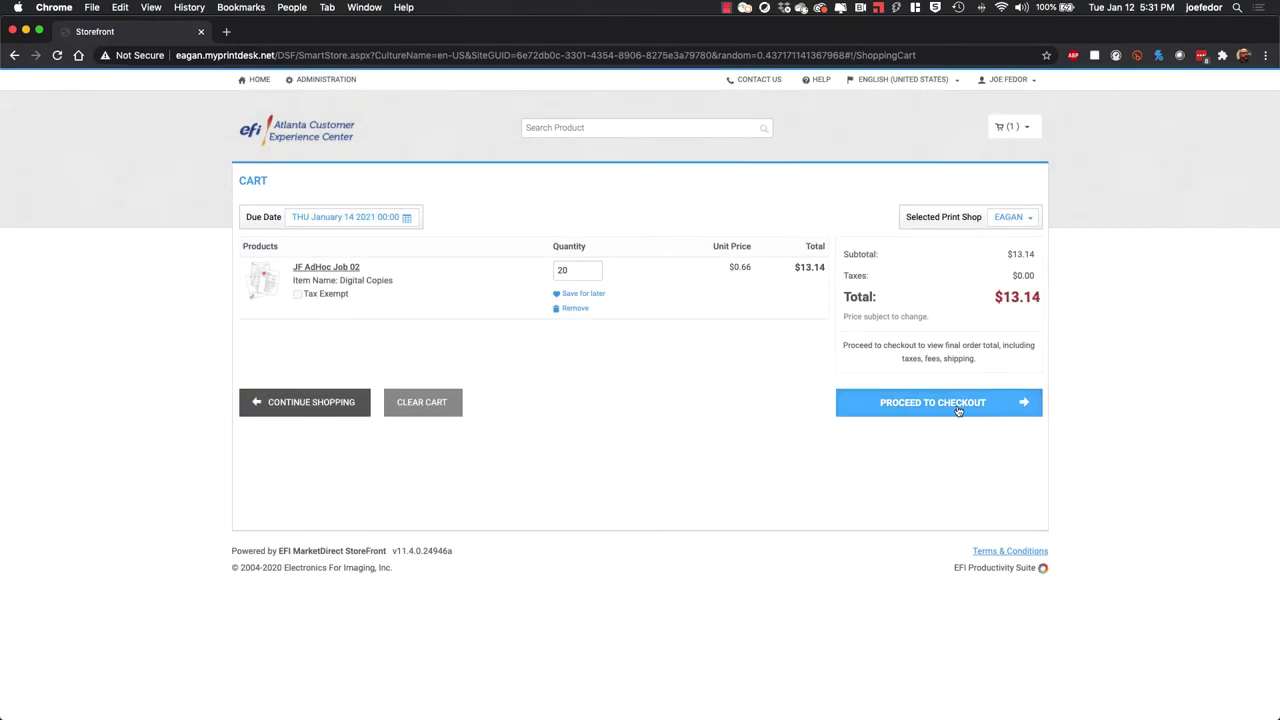
Proceed to checkout and set the shipment type to UPS 3 Day
click(957, 403)
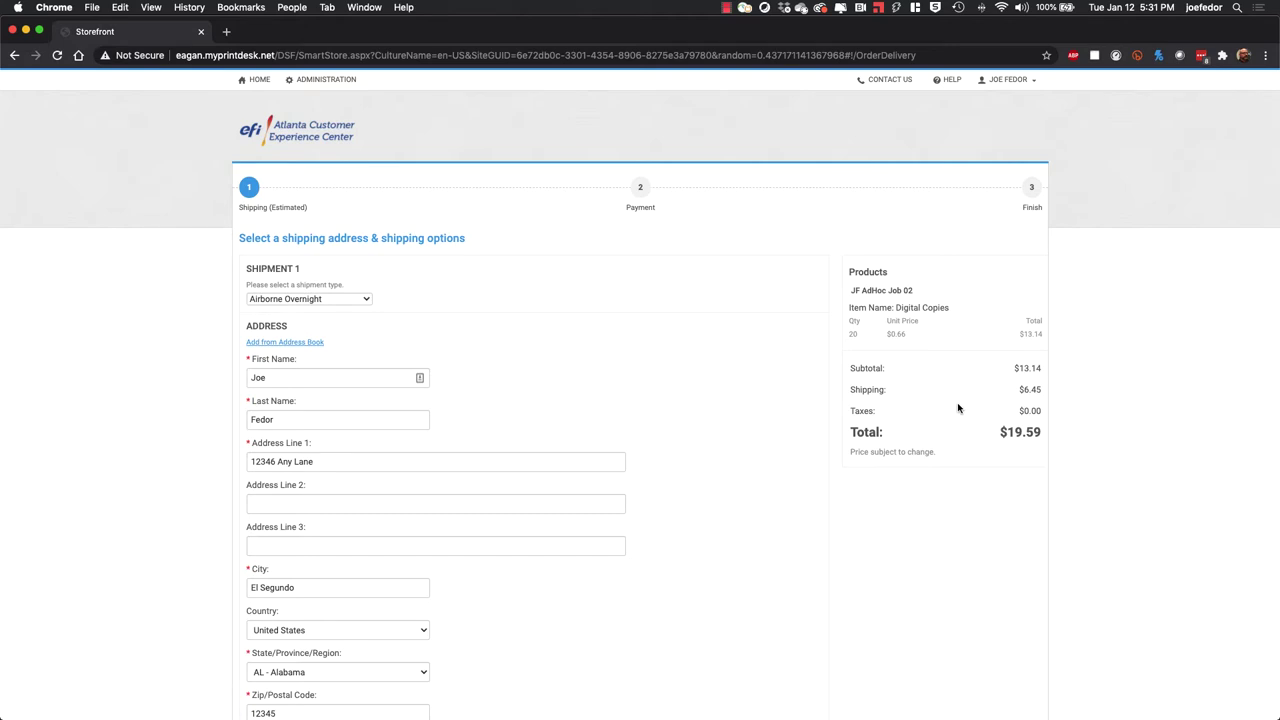
click(284, 301)
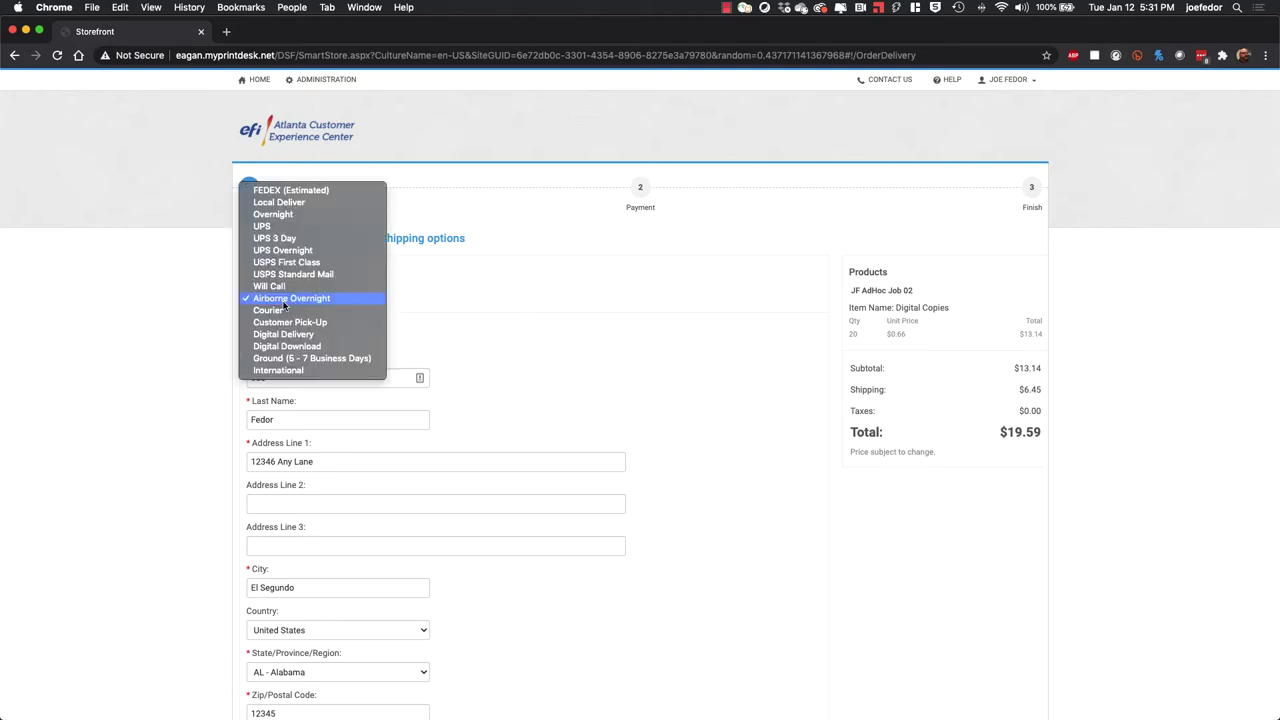
click(275, 238)
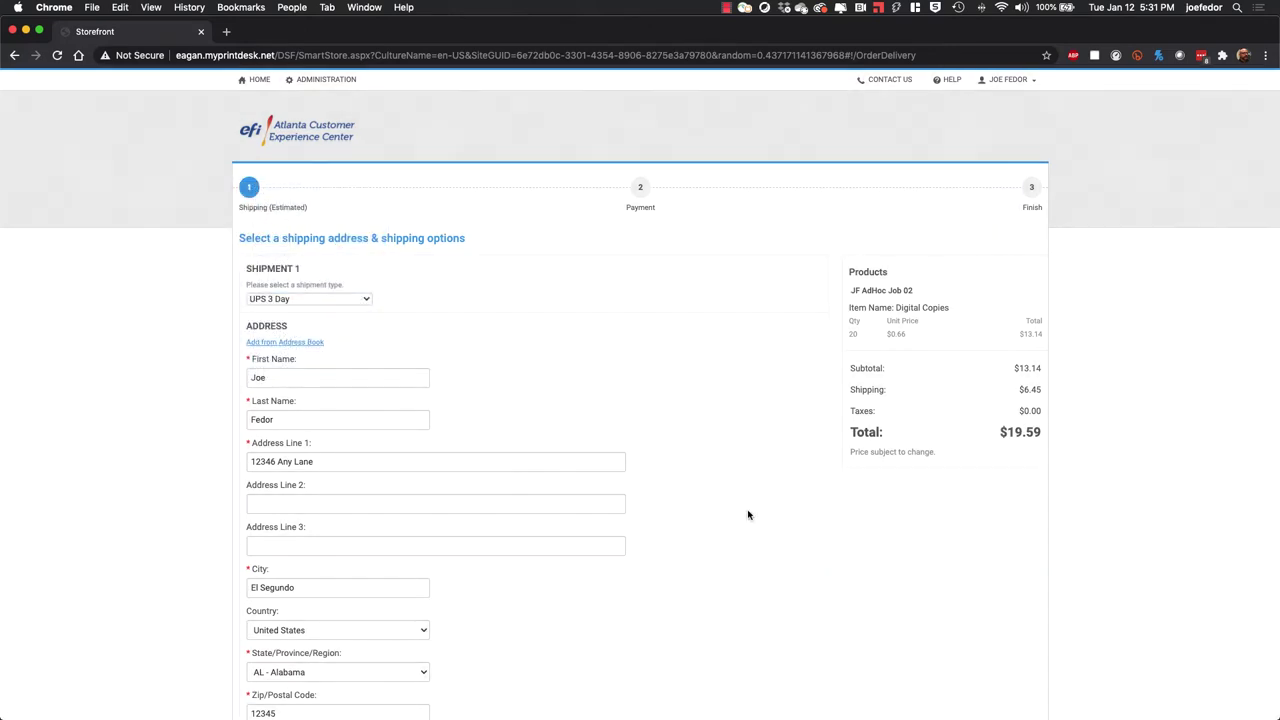
Continue to payment, enter the purchase order number for the PO Number payment method and place the order
scroll(747, 514, down, 5)
scroll(747, 514, down, 4)
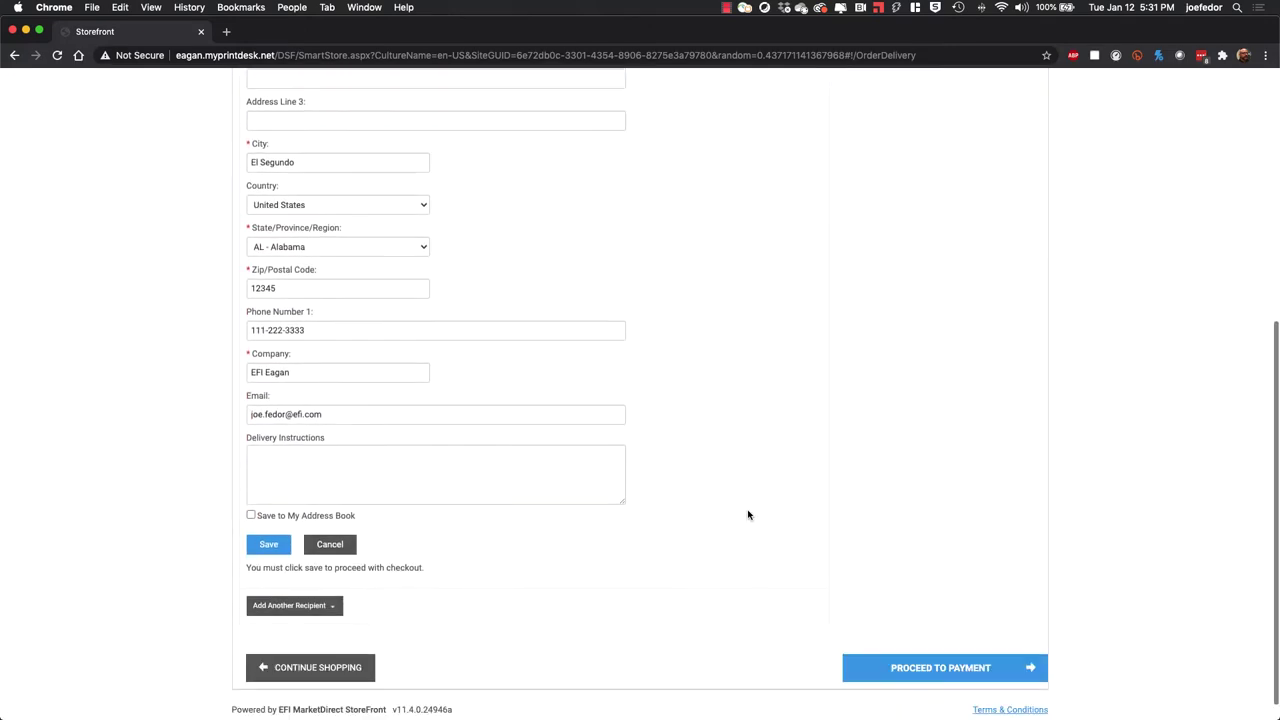
scroll(747, 514, down, 1)
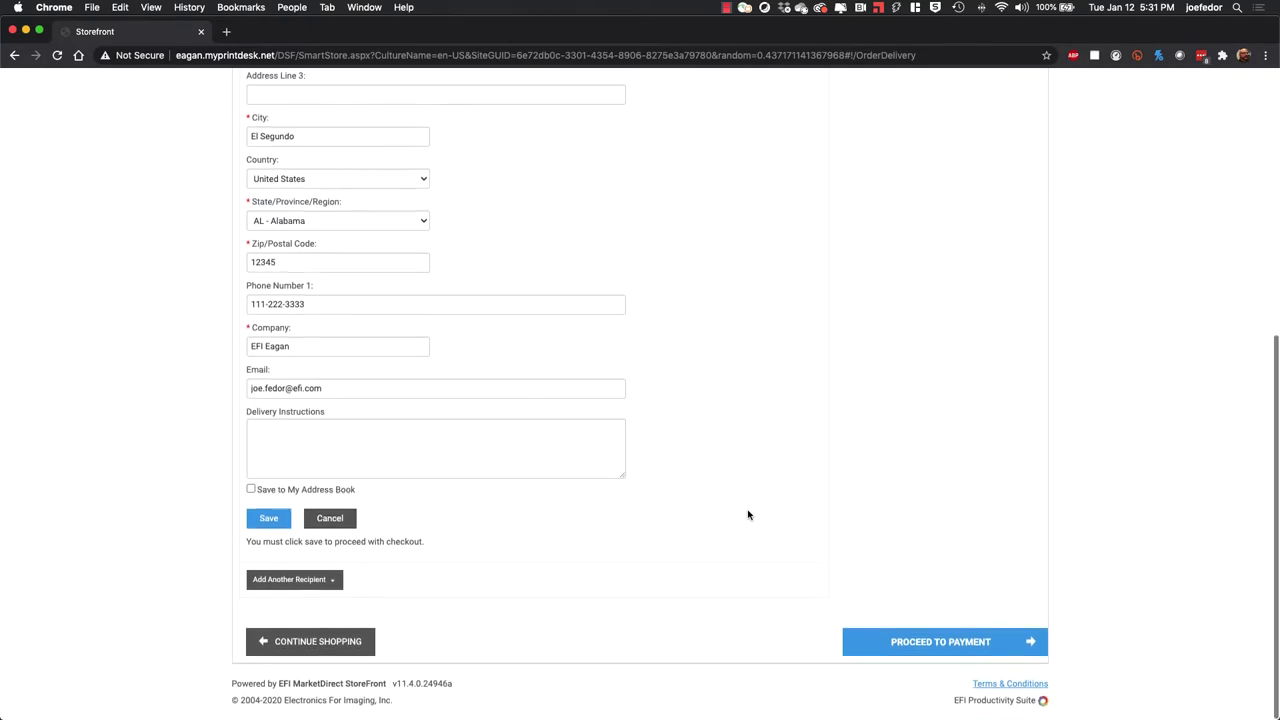
click(943, 648)
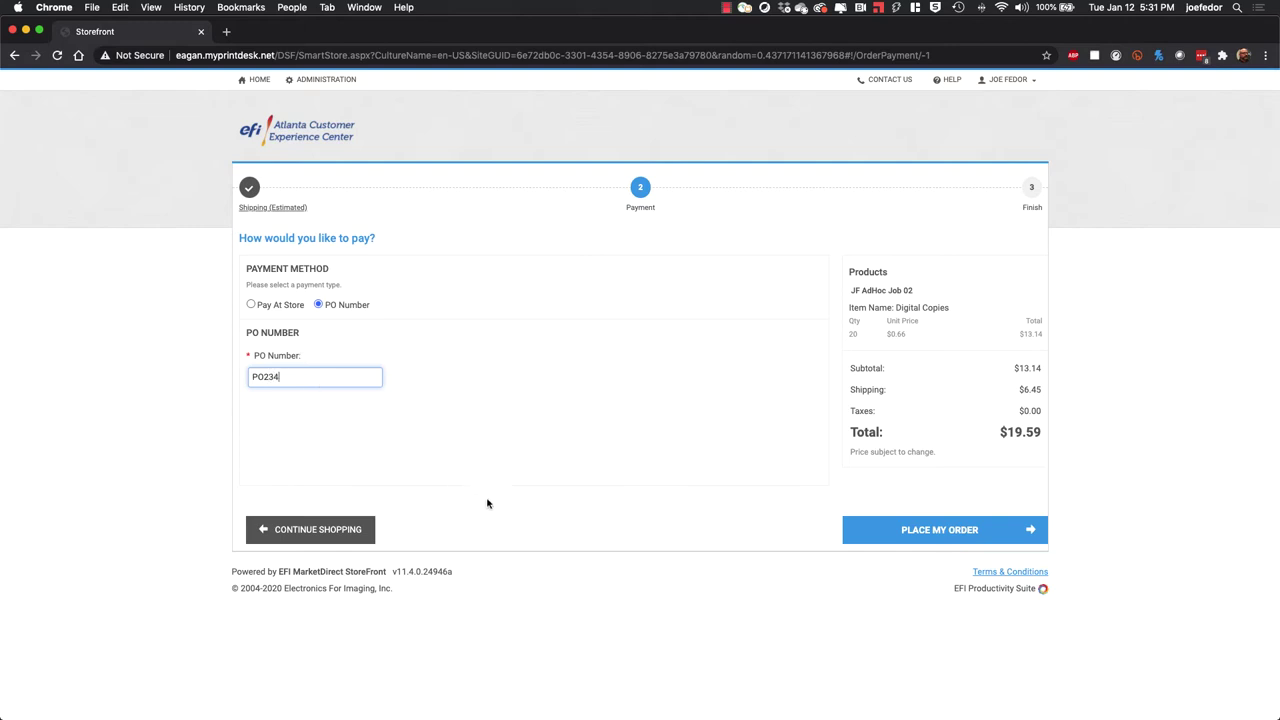
click(943, 533)
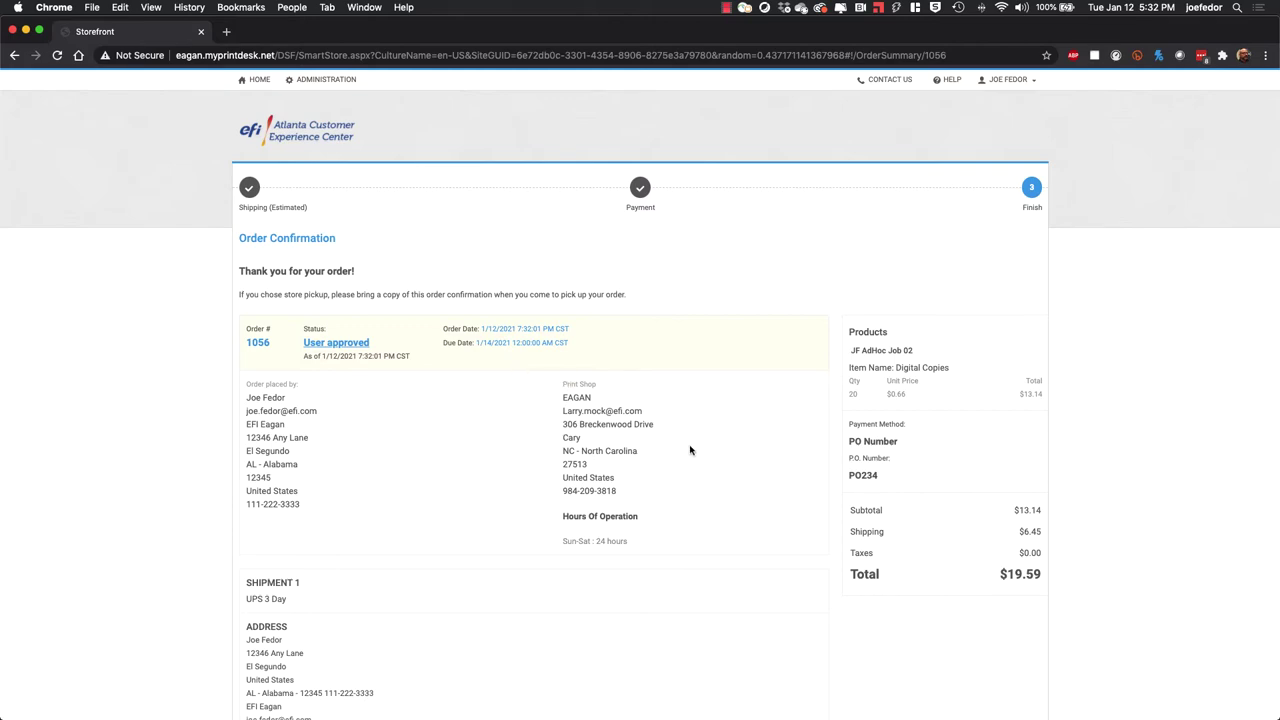
Switch to the StoreFront line items view in Firefox, clear the current selection and reload the list
key(ctrl+Right)
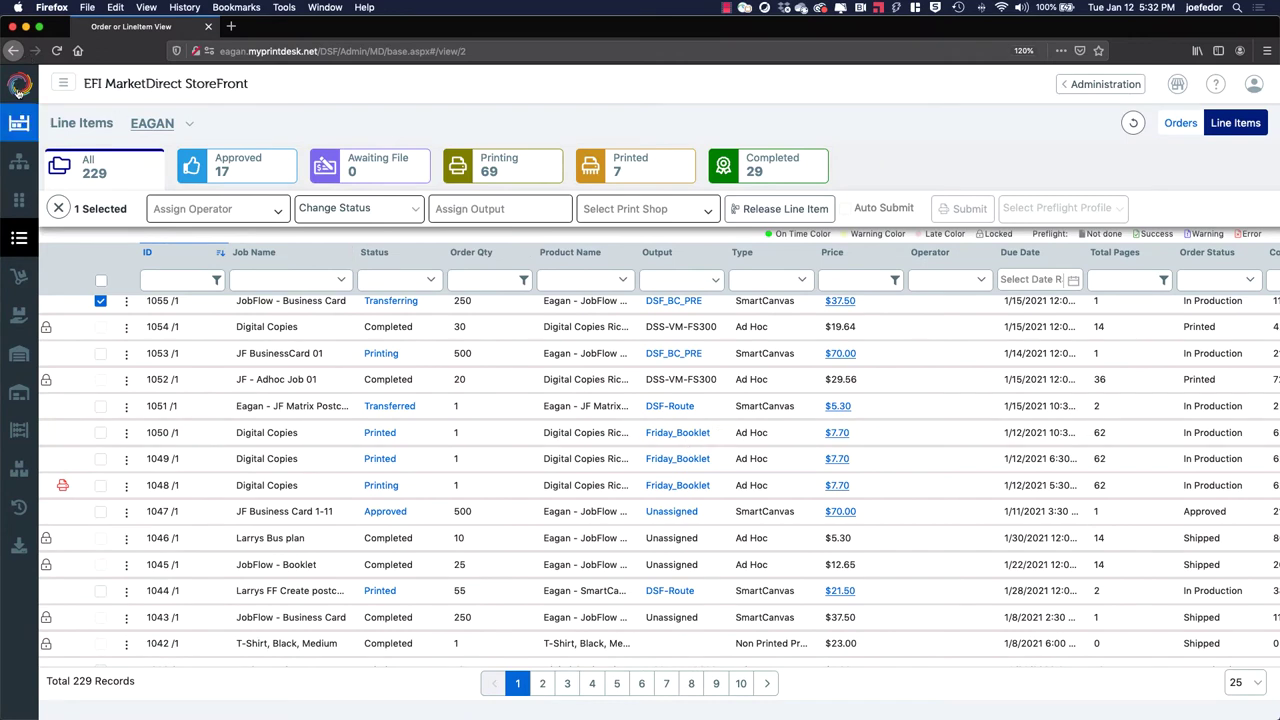
click(58, 208)
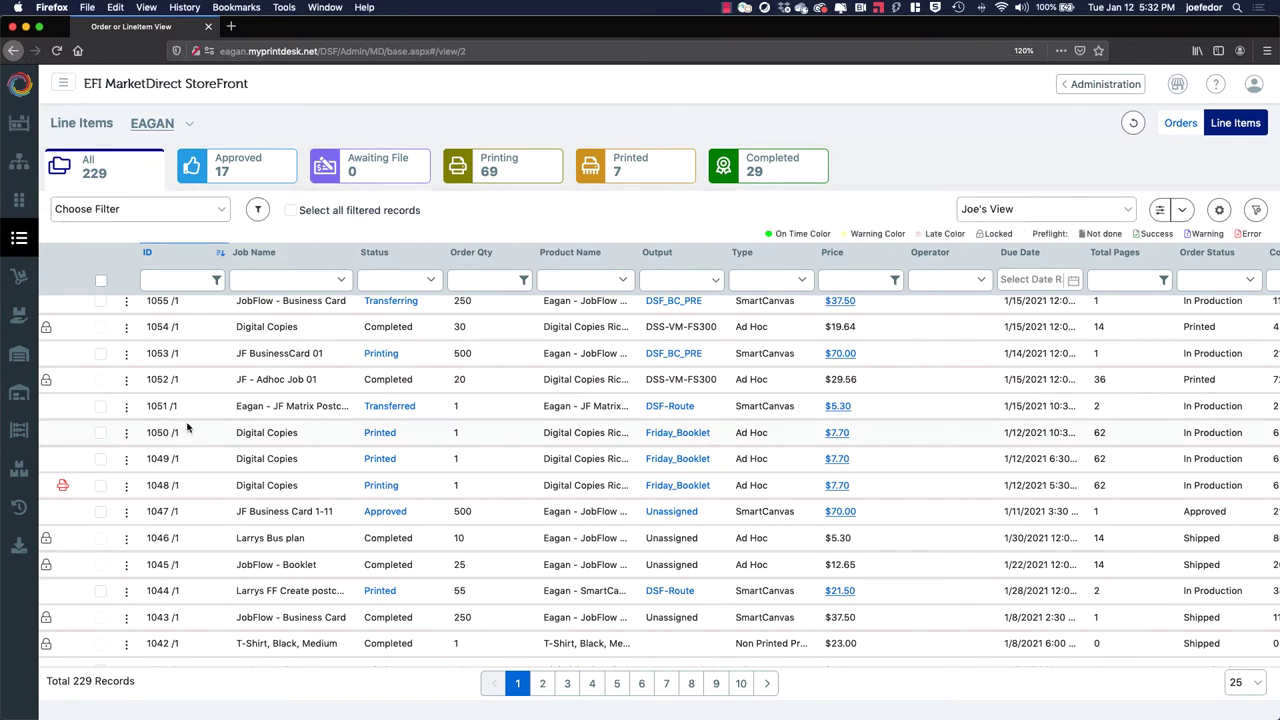
key(super+r)
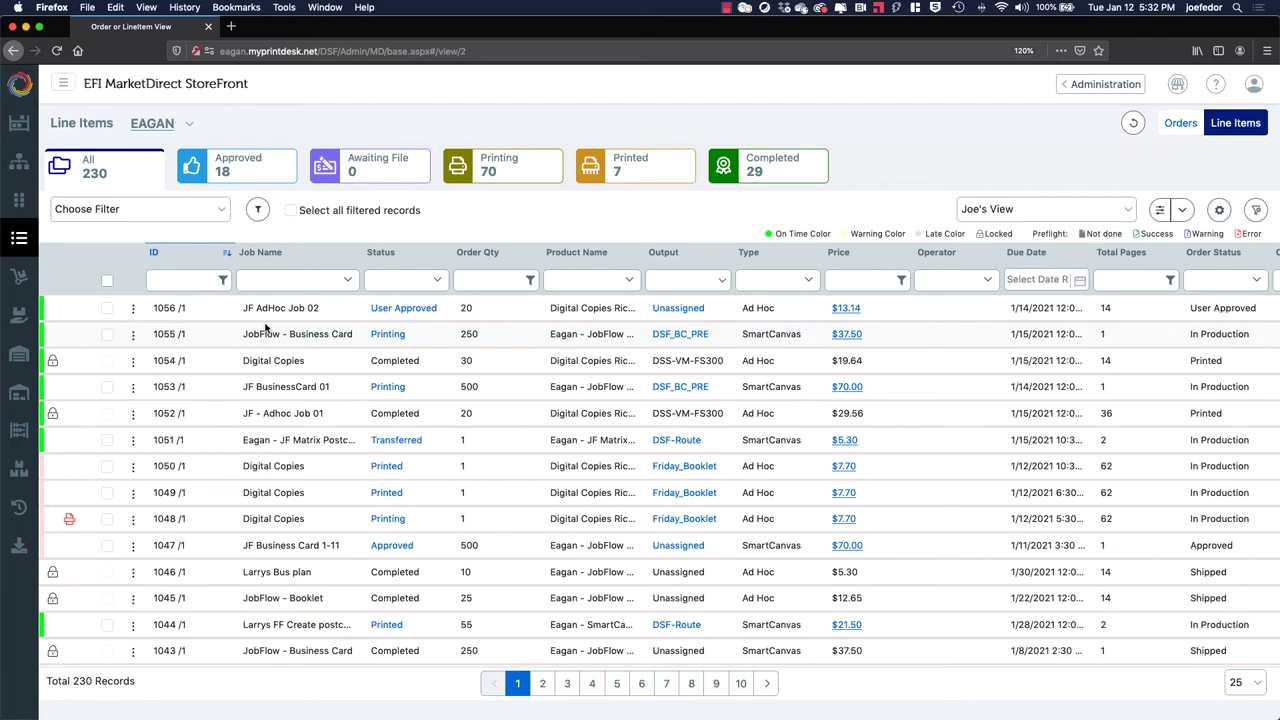
Open the job ticket of the JF AdHoc Job 02 line item
scroll(648, 456, right, 5)
scroll(648, 456, left, 6)
click(133, 308)
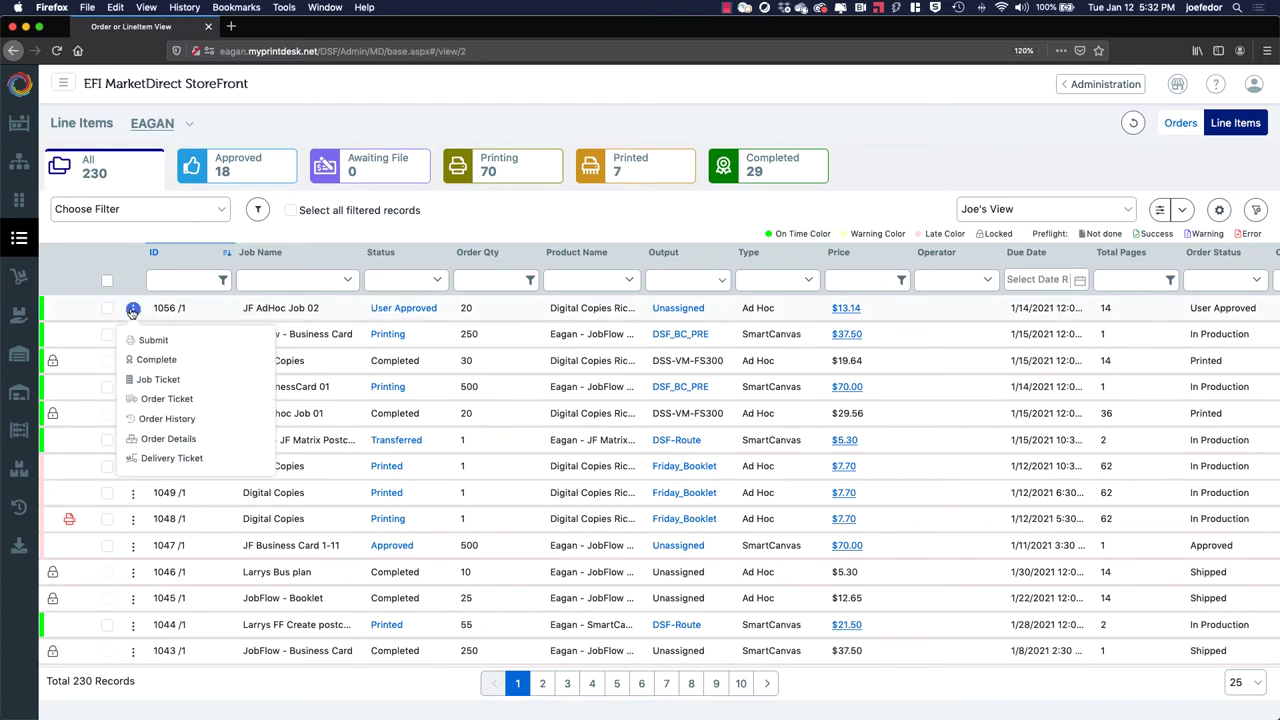
click(140, 381)
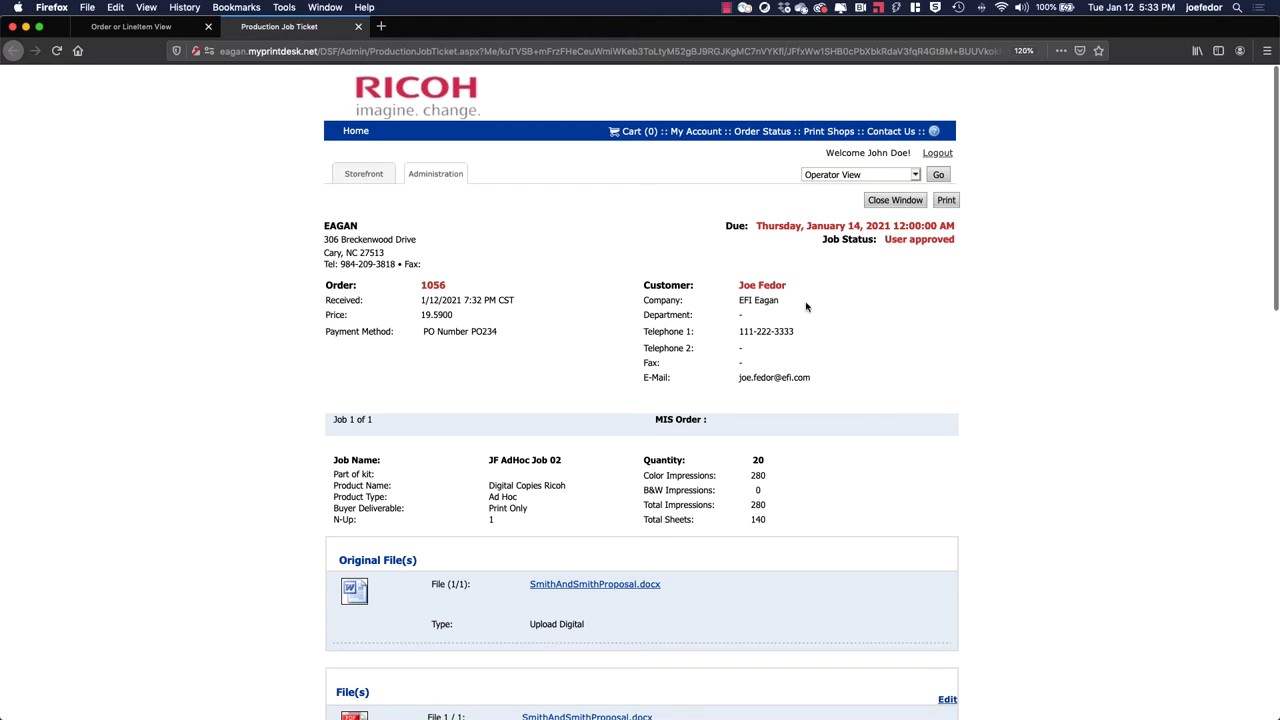
Review the job ticket's quantity, original and converted files, standard options, and binding and tabs settings
scroll(734, 456, down, 3)
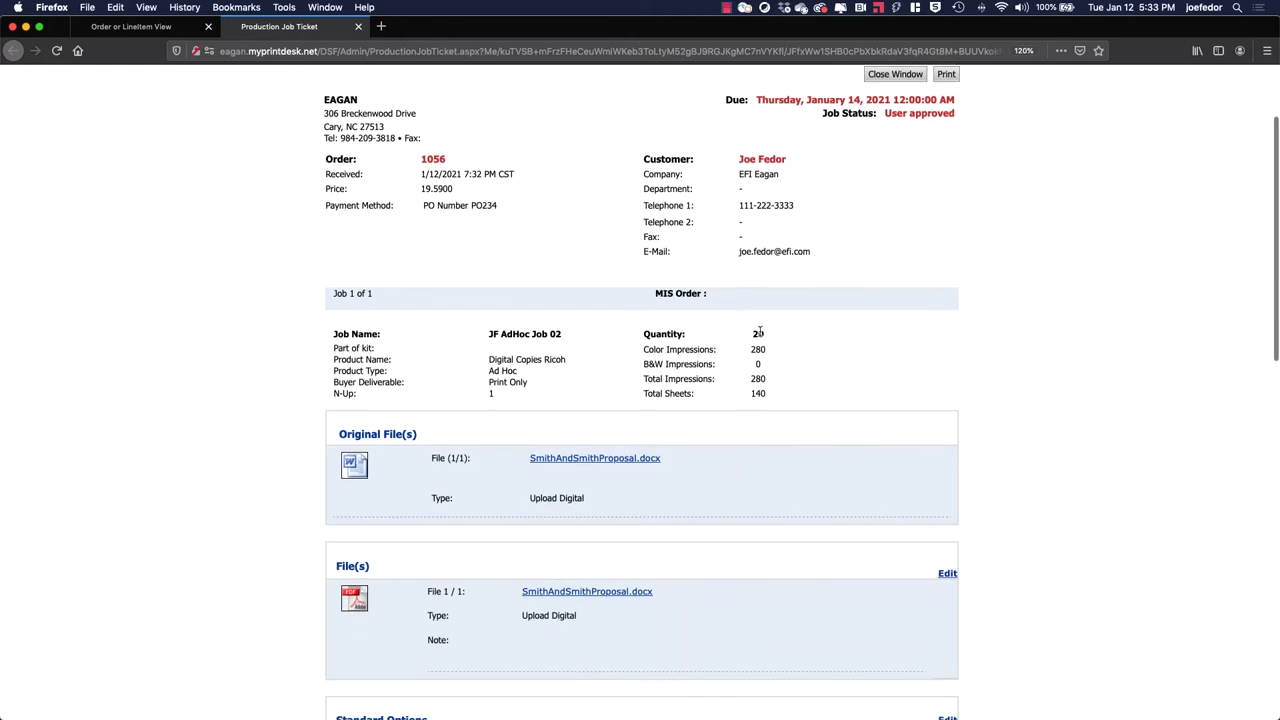
double_click(757, 334)
scroll(737, 434, down, 3)
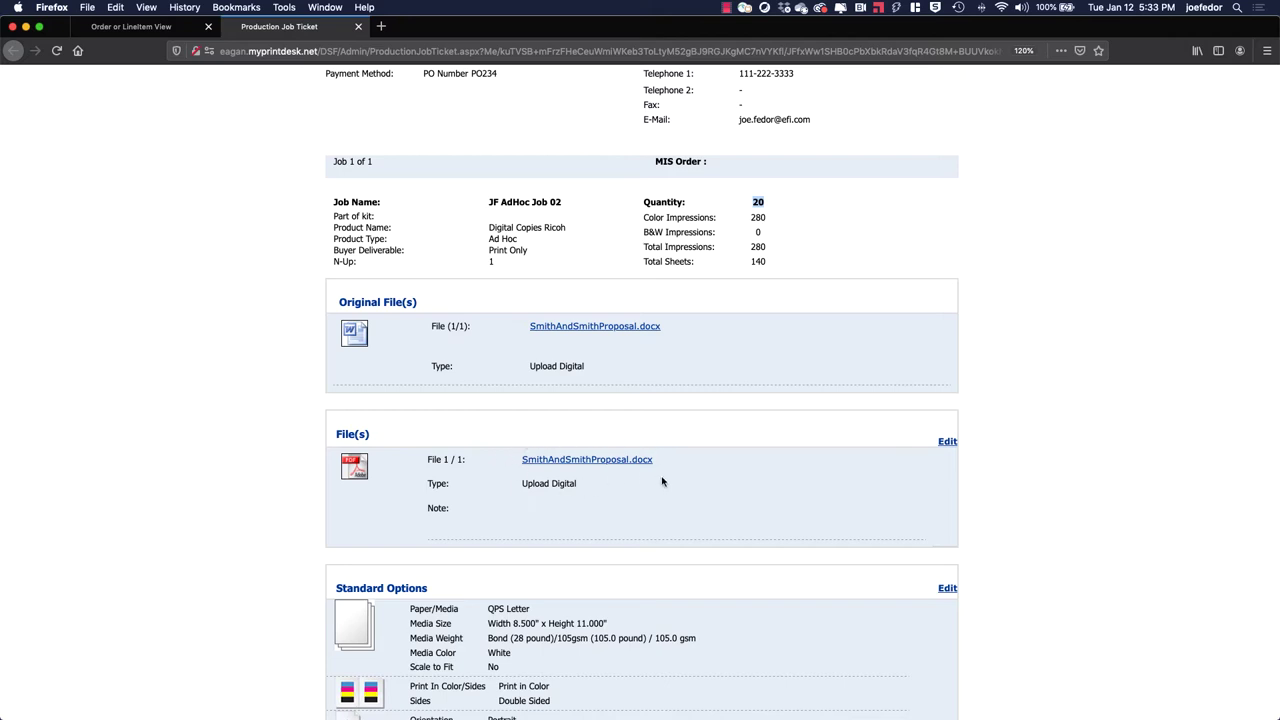
scroll(661, 482, down, 9)
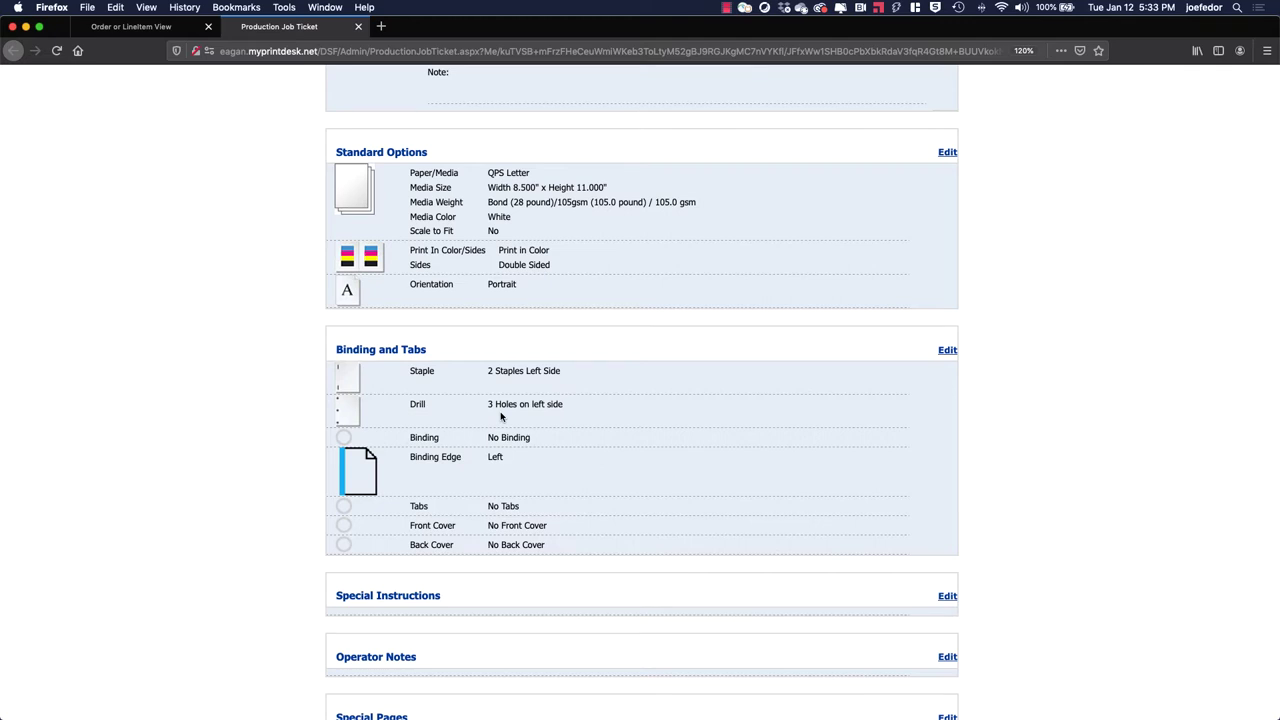
scroll(501, 417, up, 5)
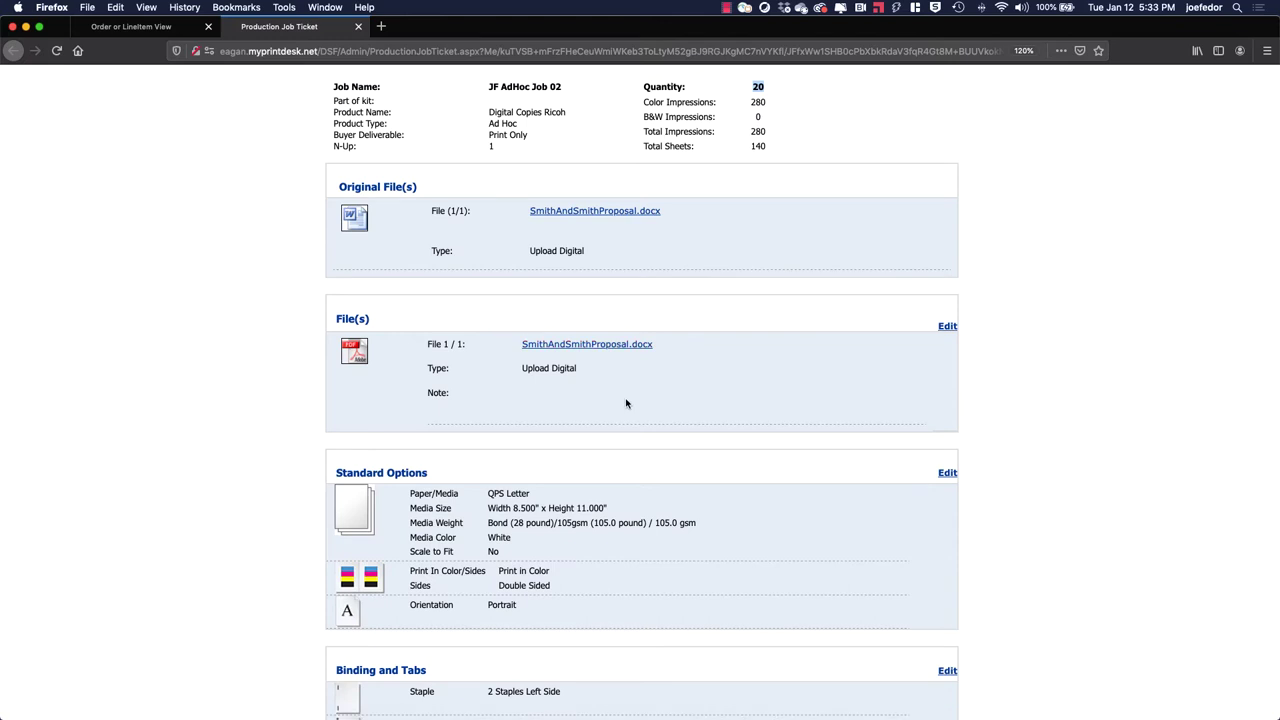
scroll(584, 510, down, 4)
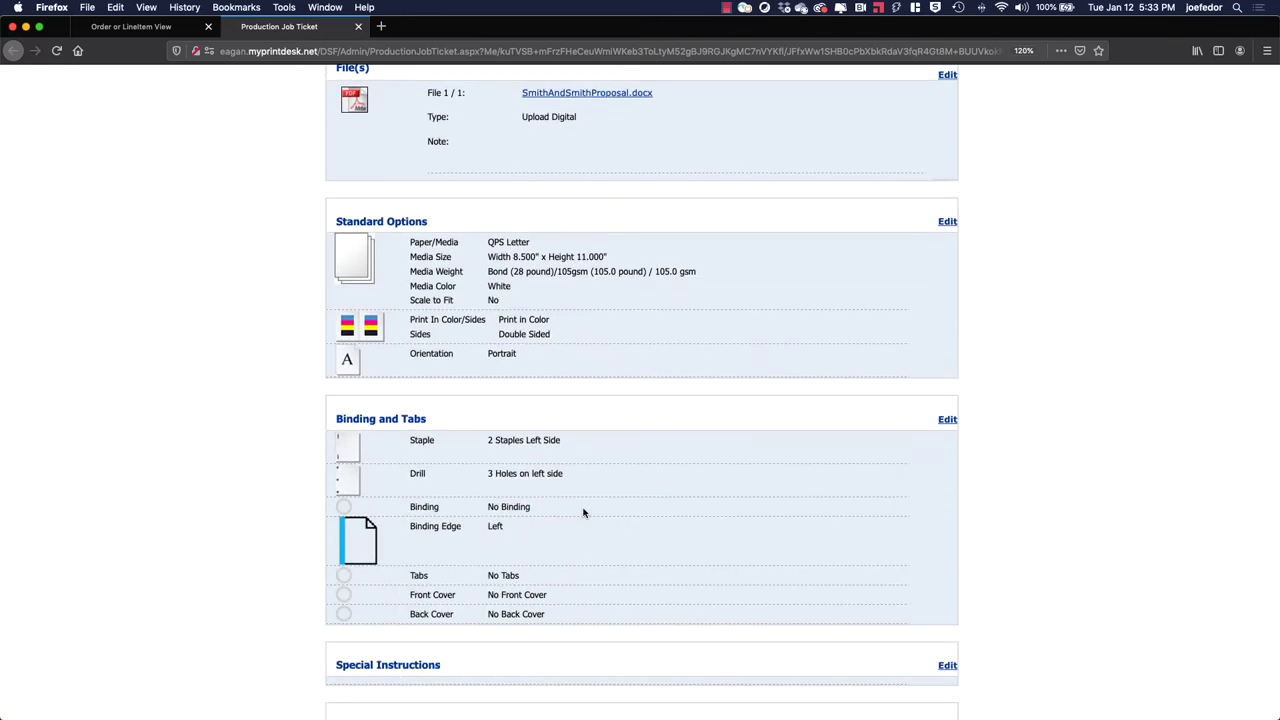
scroll(584, 513, up, 10)
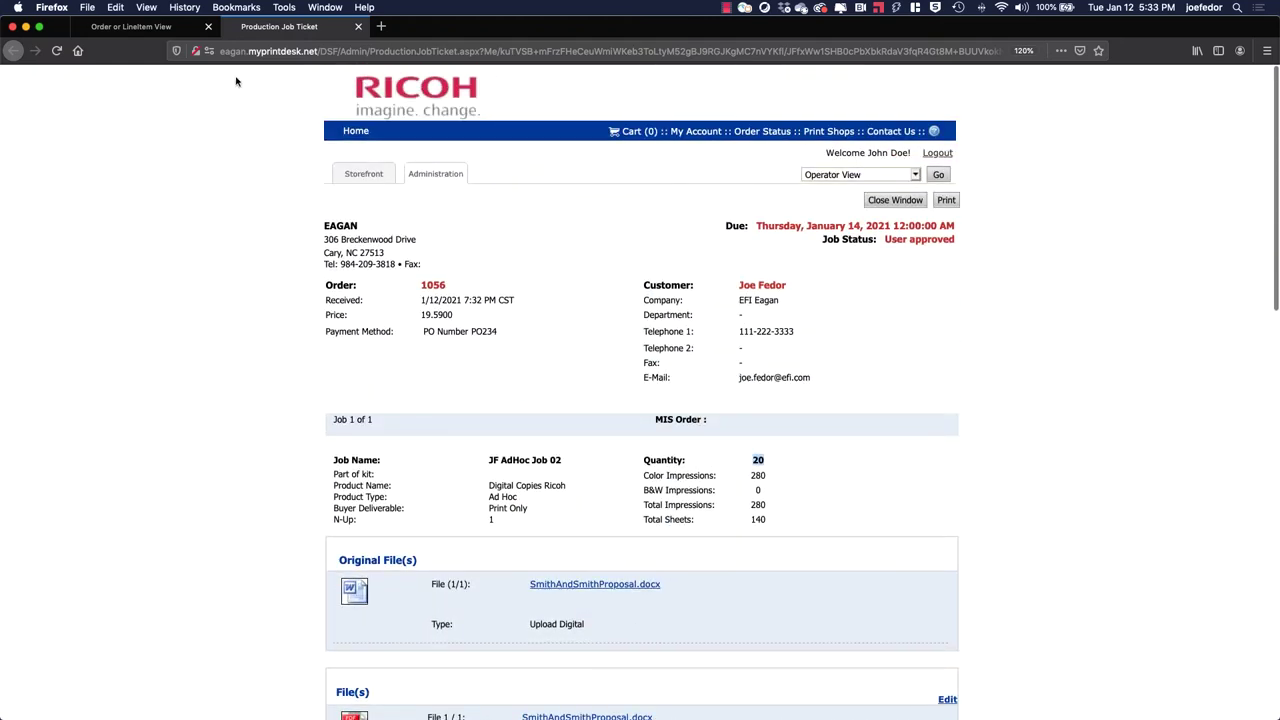
Return to the line items list and assign the Fiery output DSS-VM-FS300 to JF AdHoc Job 02
click(140, 27)
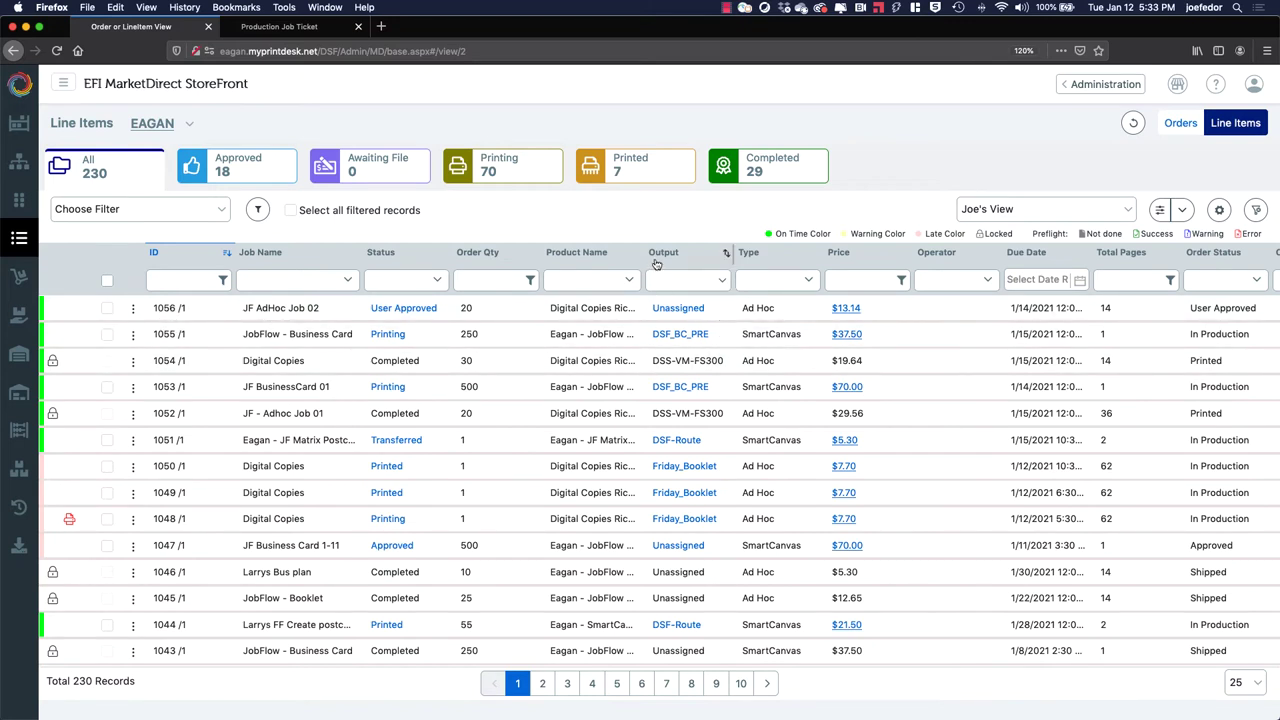
click(722, 311)
click(722, 311)
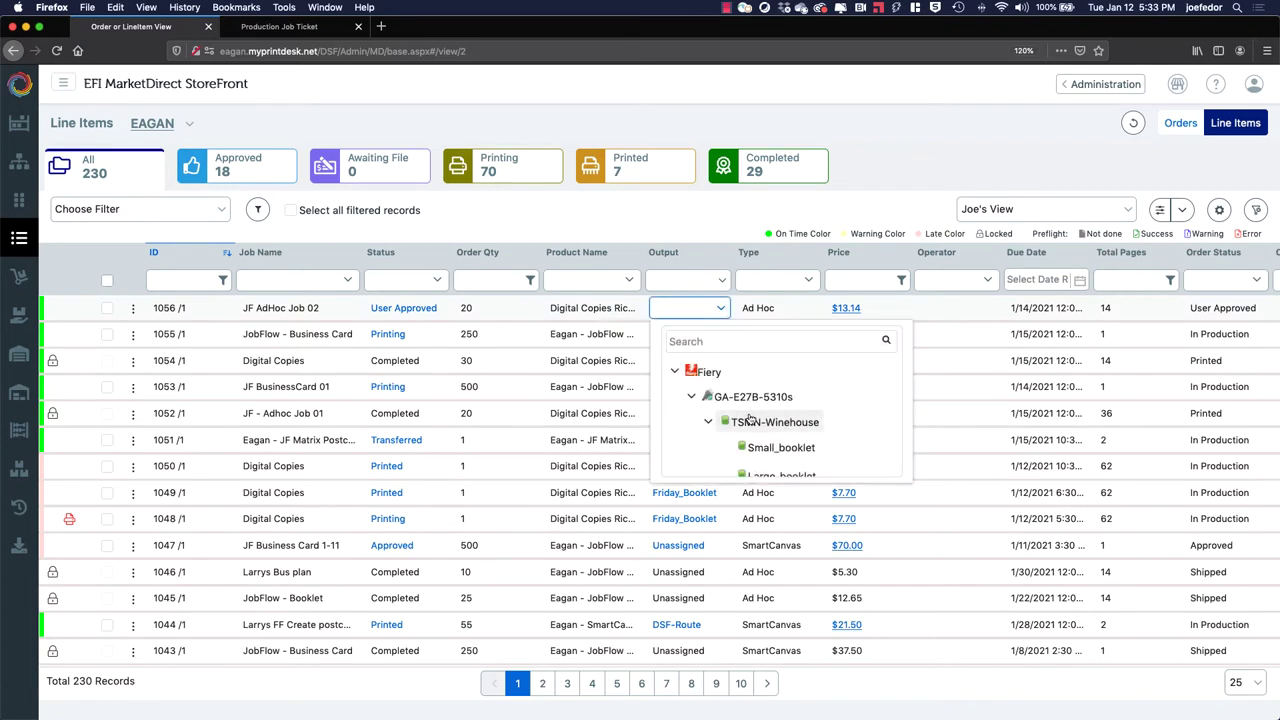
click(690, 396)
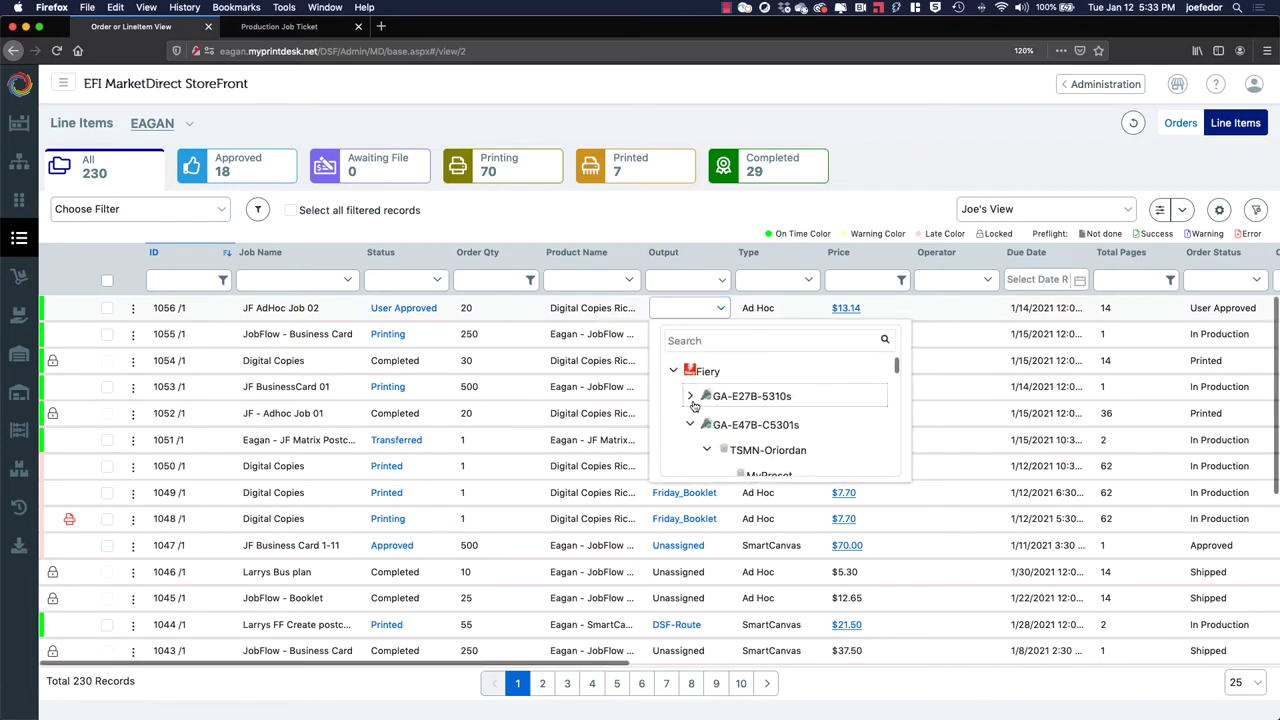
click(692, 426)
scroll(739, 437, down, 2)
scroll(739, 437, down, 5)
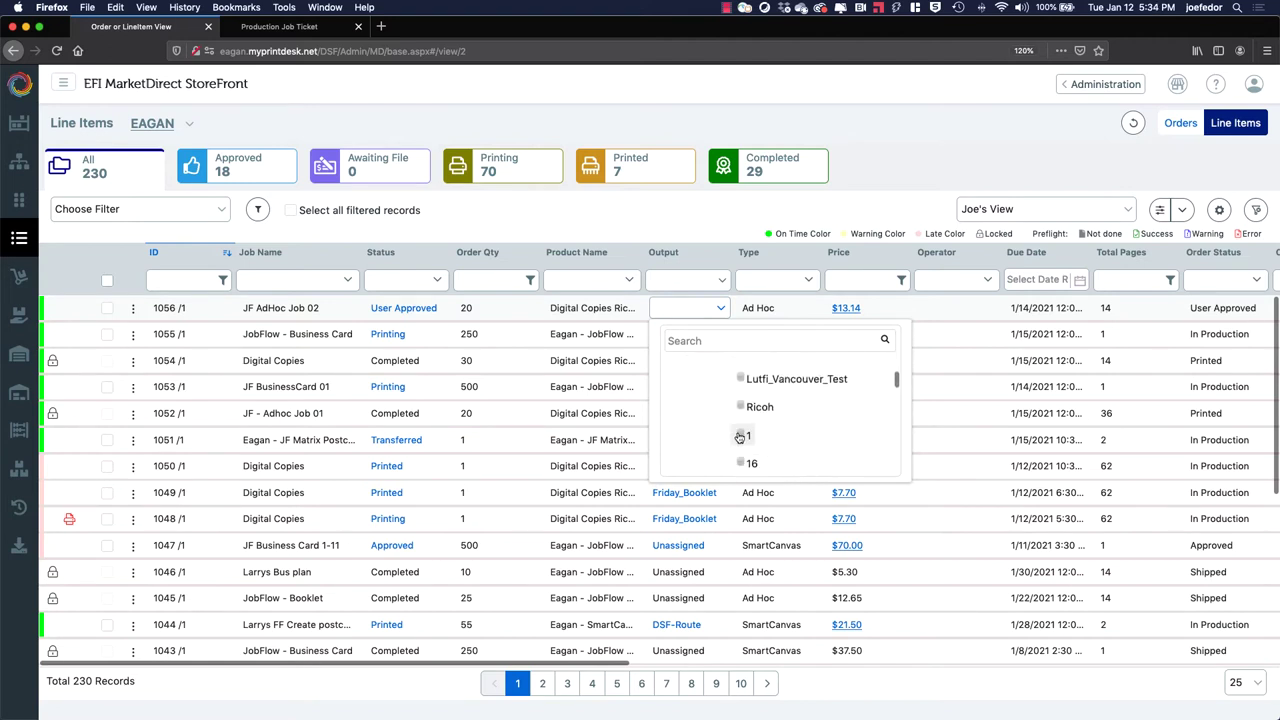
scroll(739, 437, down, 8)
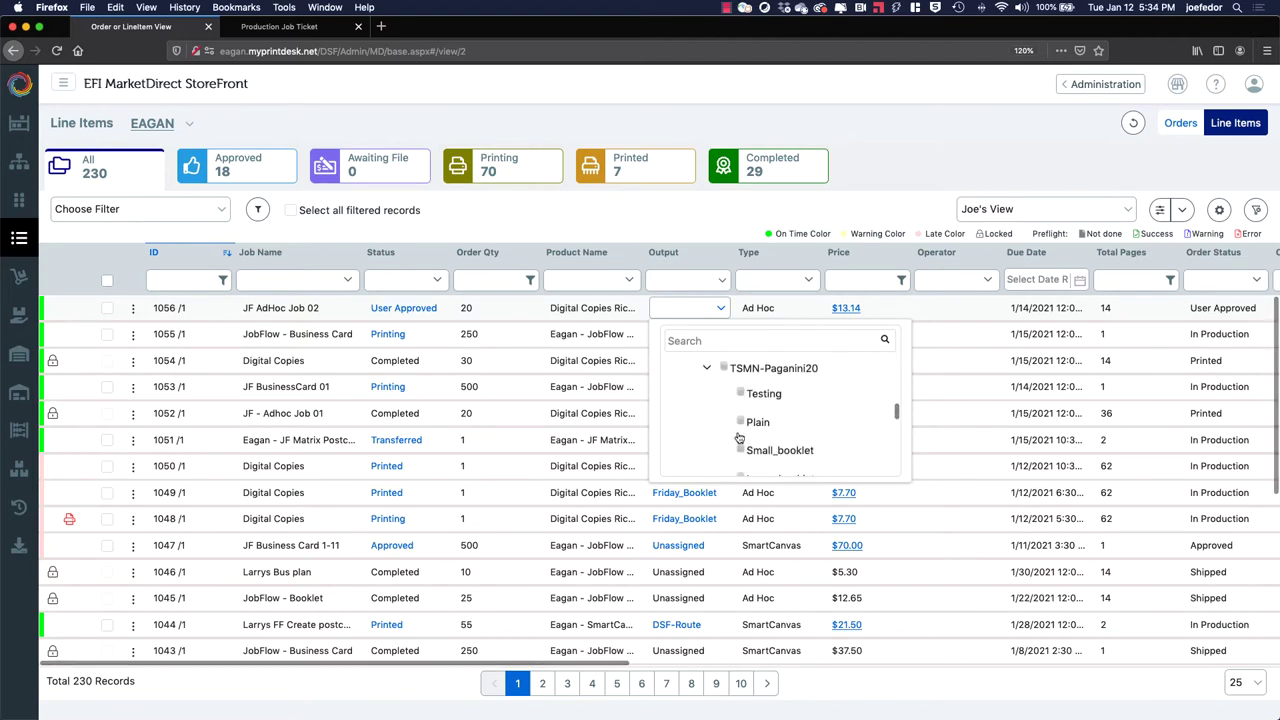
scroll(739, 437, down, 8)
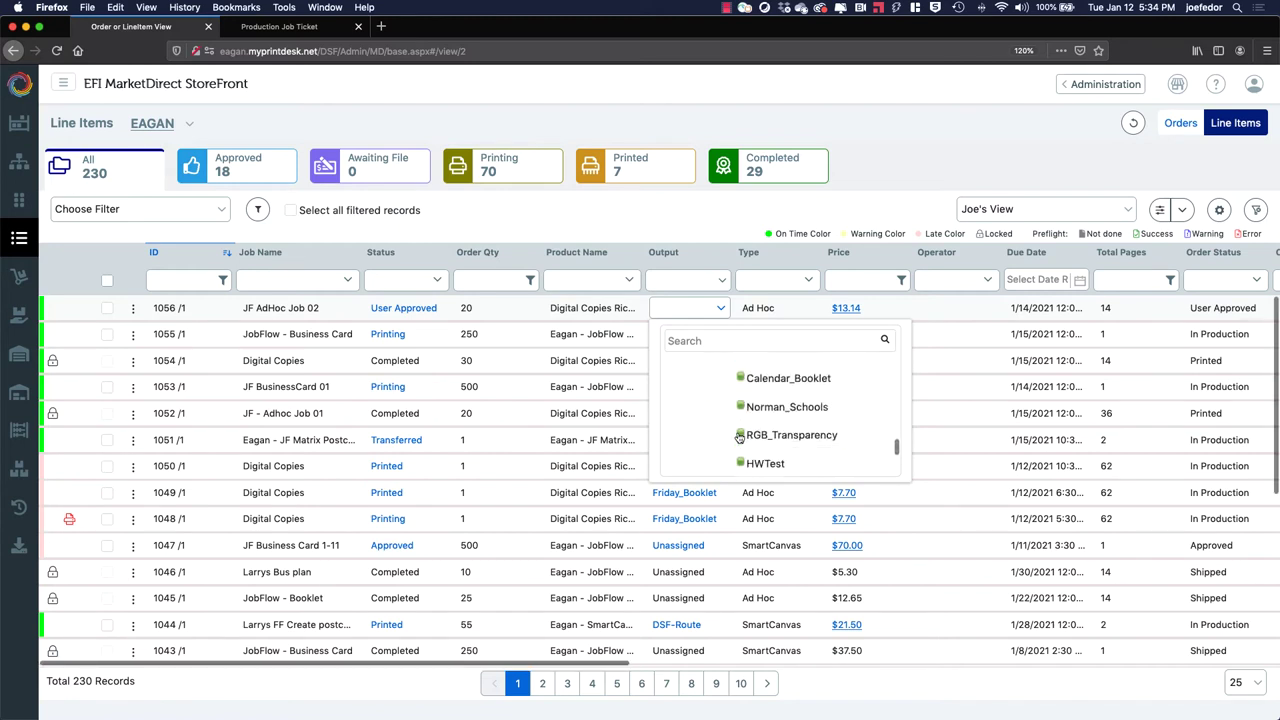
scroll(739, 437, down, 8)
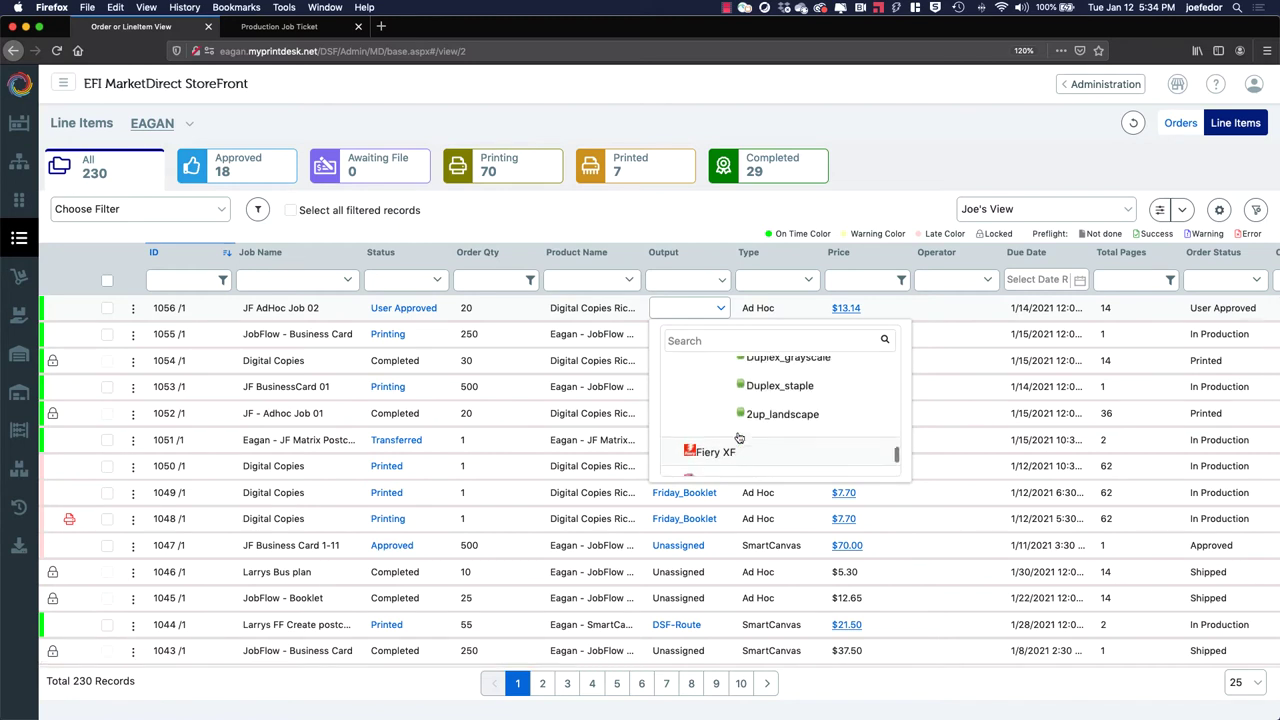
scroll(739, 437, up, 8)
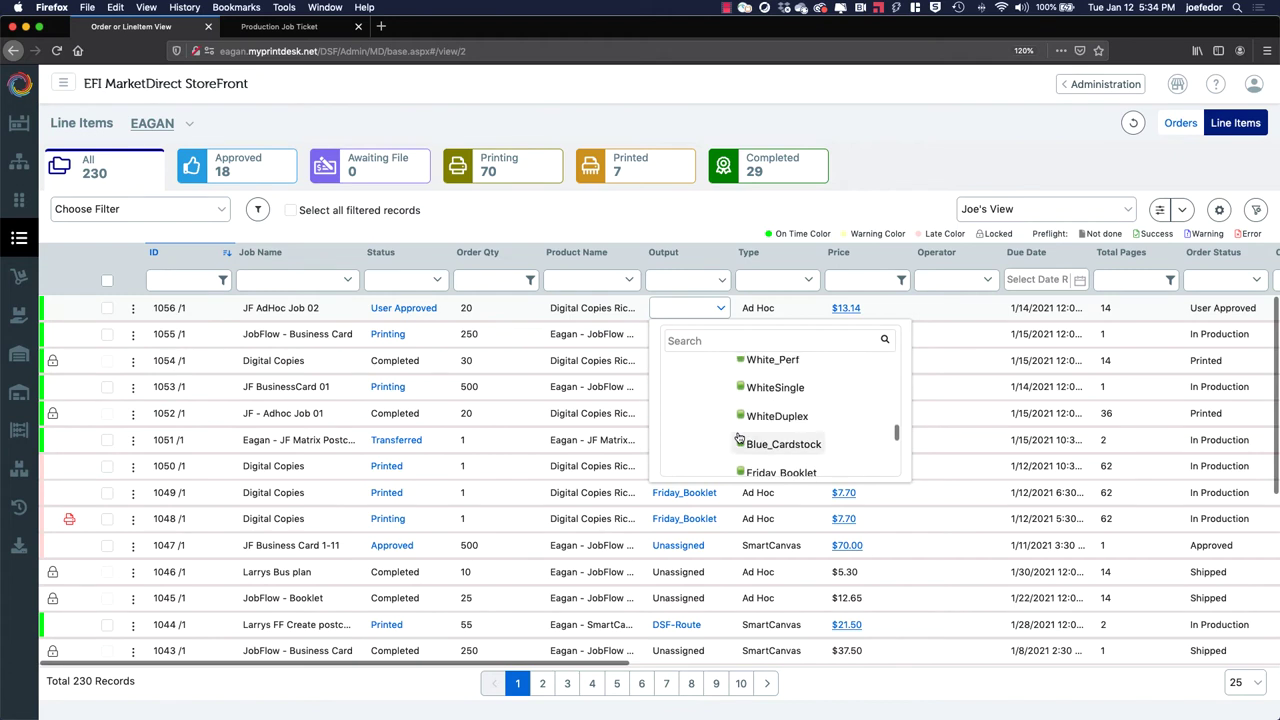
scroll(739, 437, up, 3)
scroll(742, 420, down, 1)
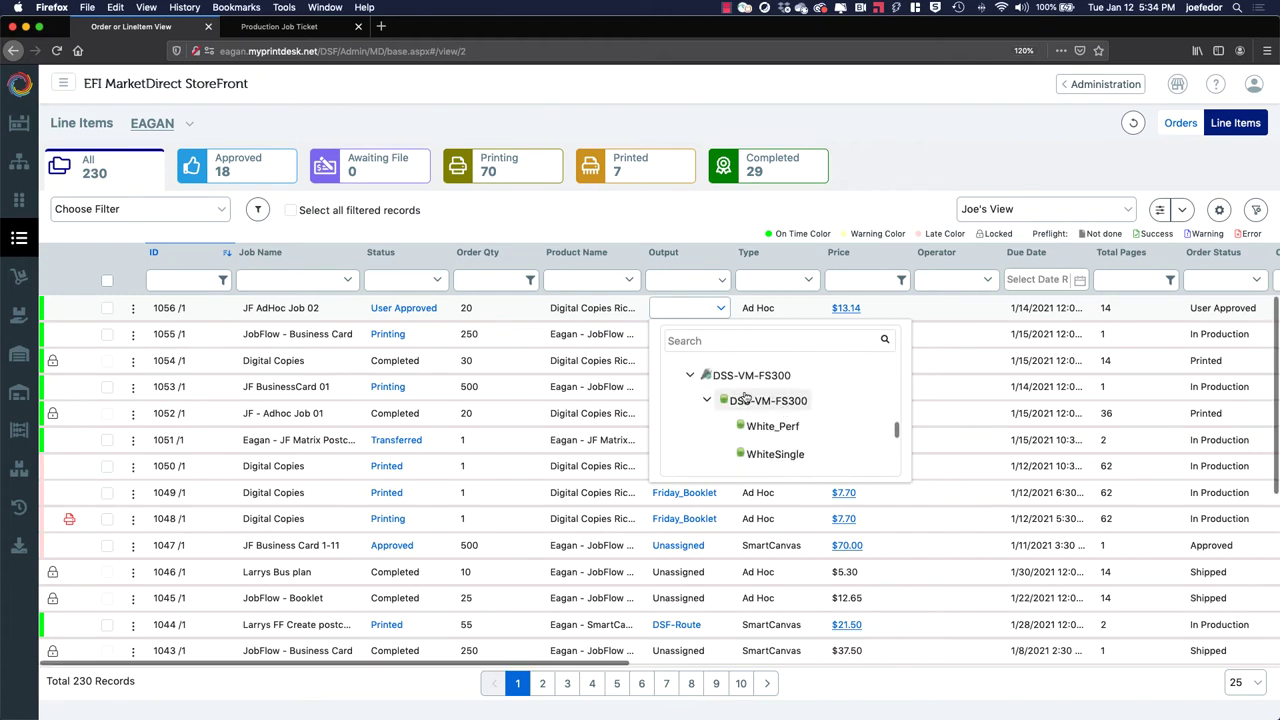
click(748, 400)
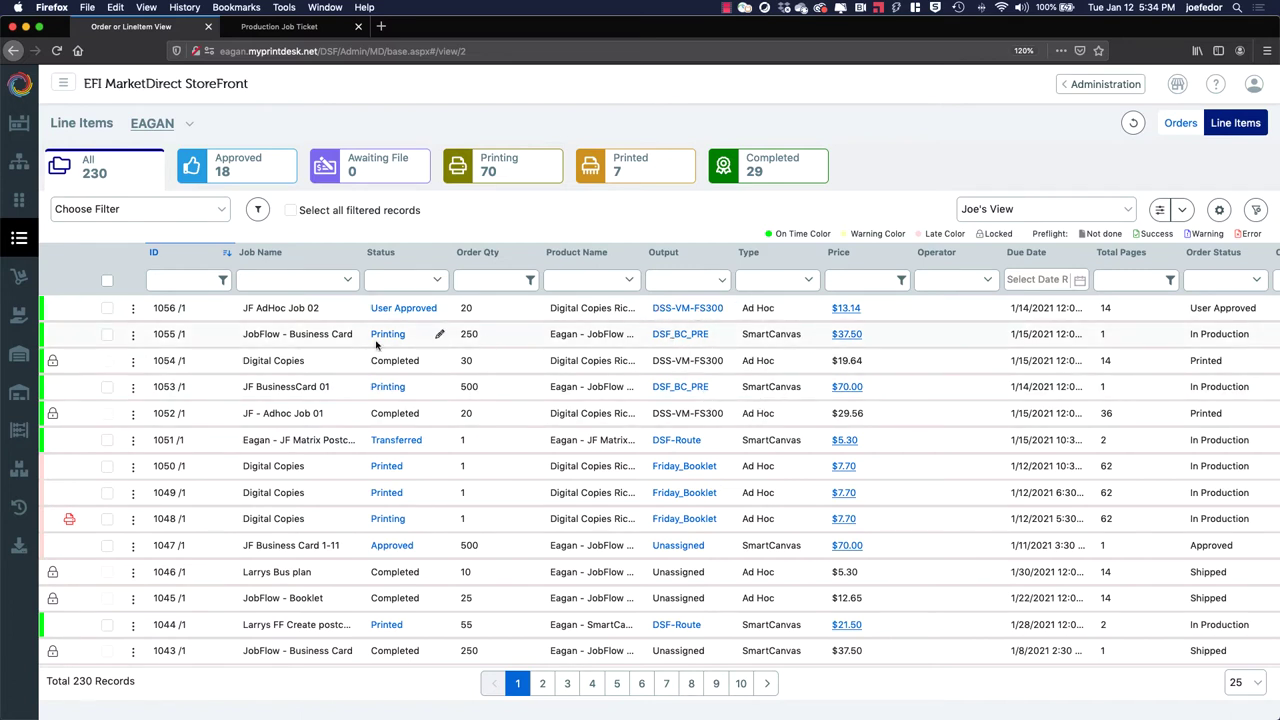
Submit the JF AdHoc Job 02 line item to its assigned output and switch to Fiery Command WorkStation
click(107, 309)
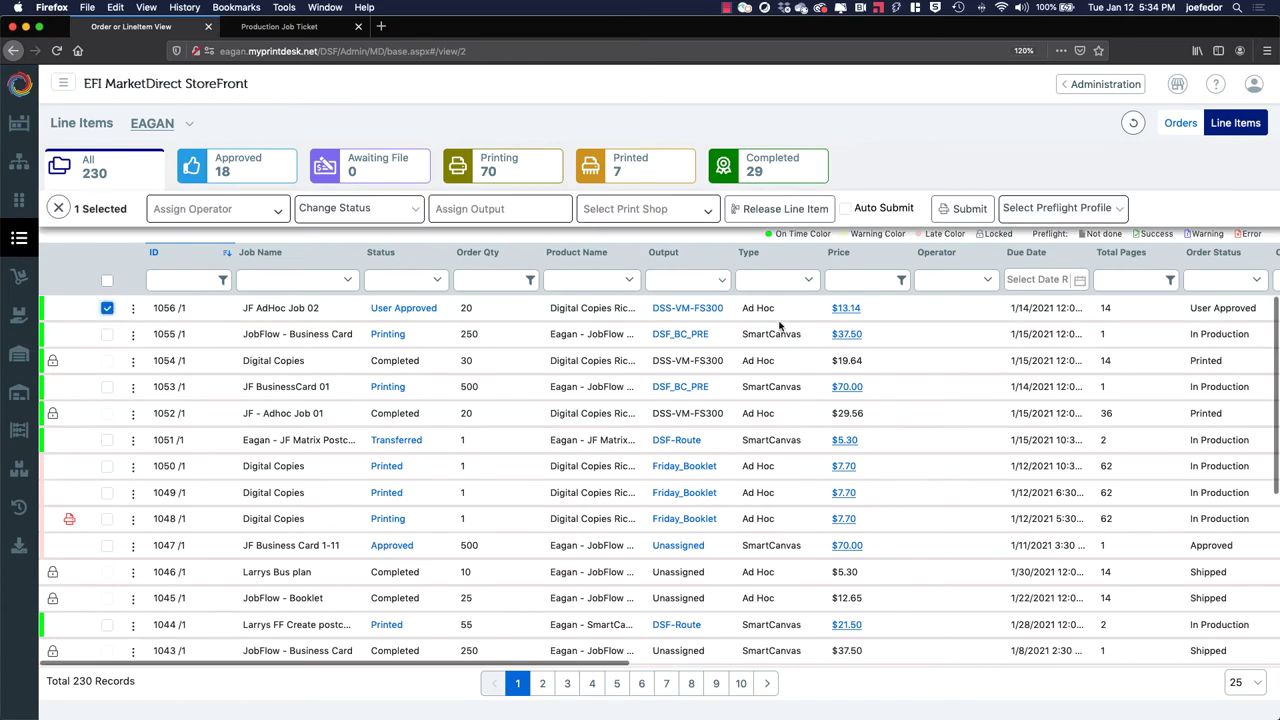
click(965, 210)
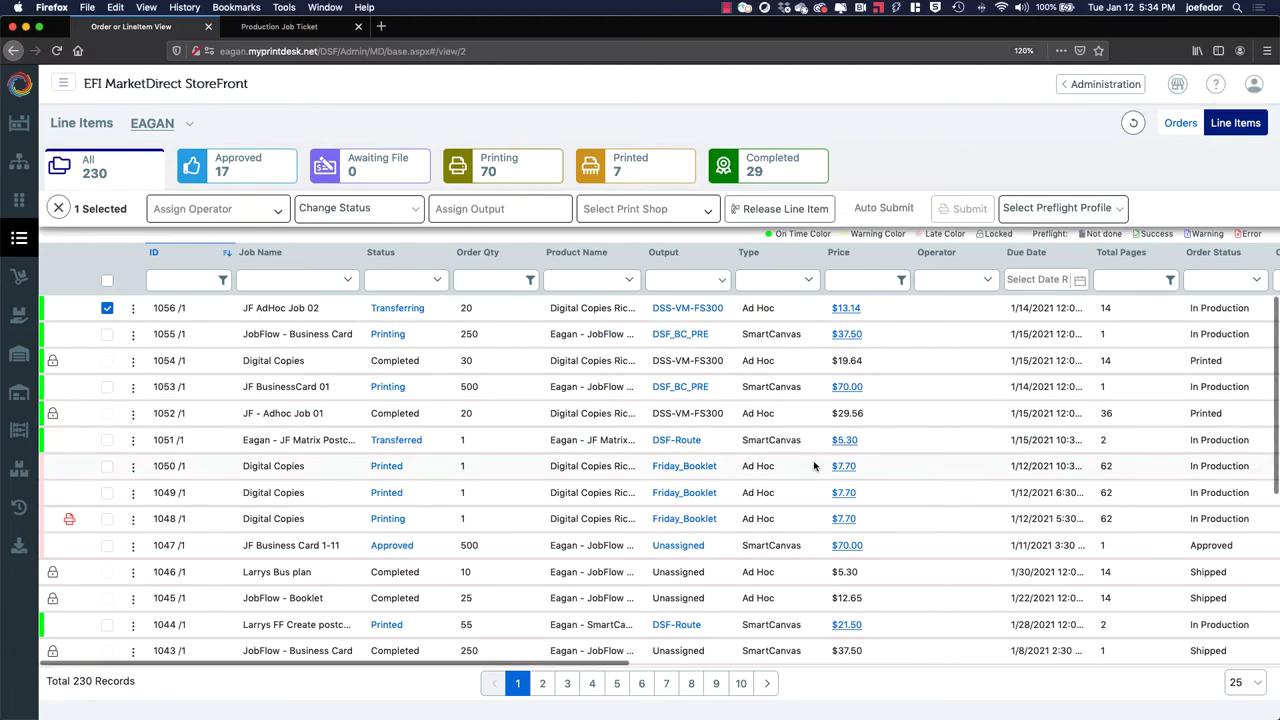
key(ctrl+Right)
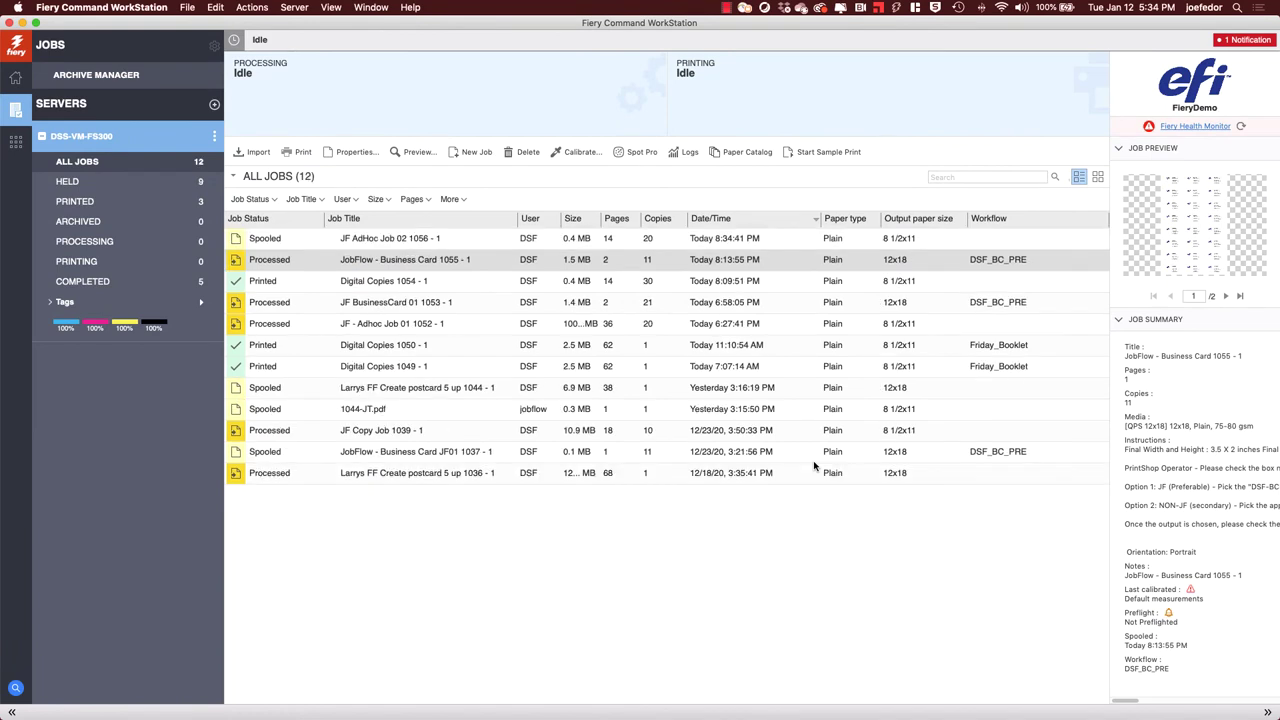
Check the job properties of the spooled JF AdHoc Job 02 and print the job
click(429, 243)
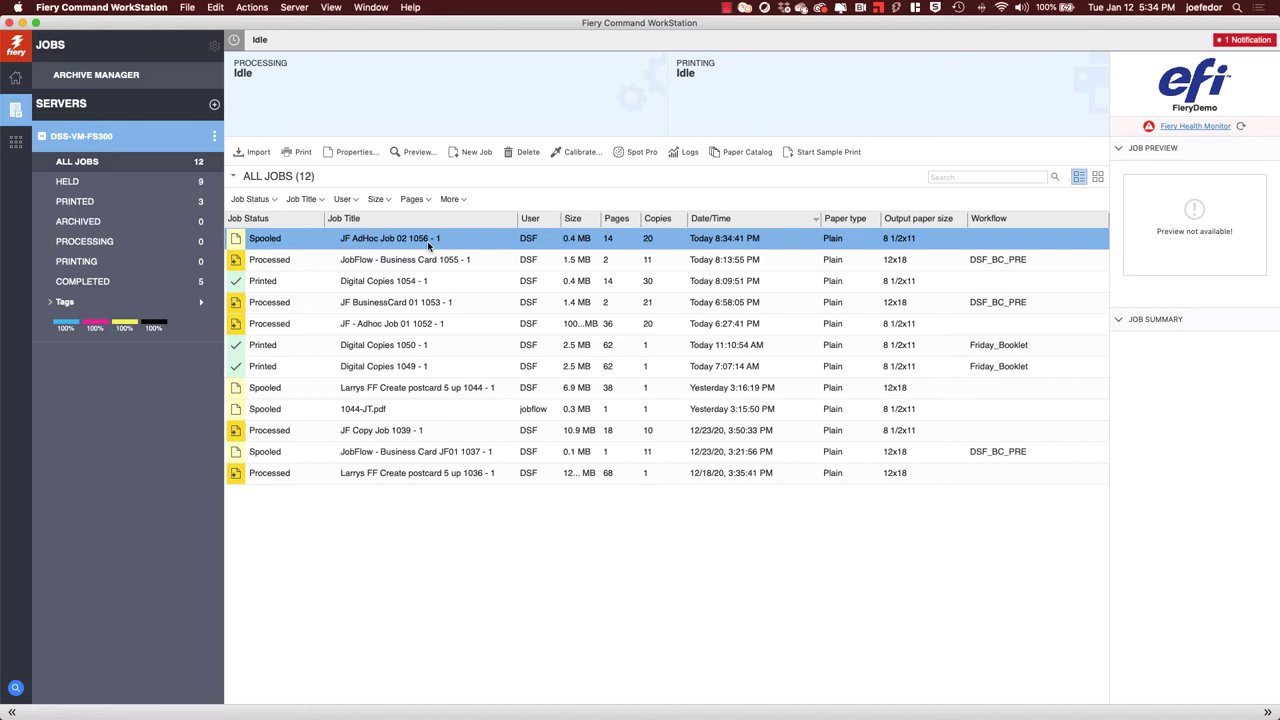
double_click(428, 242)
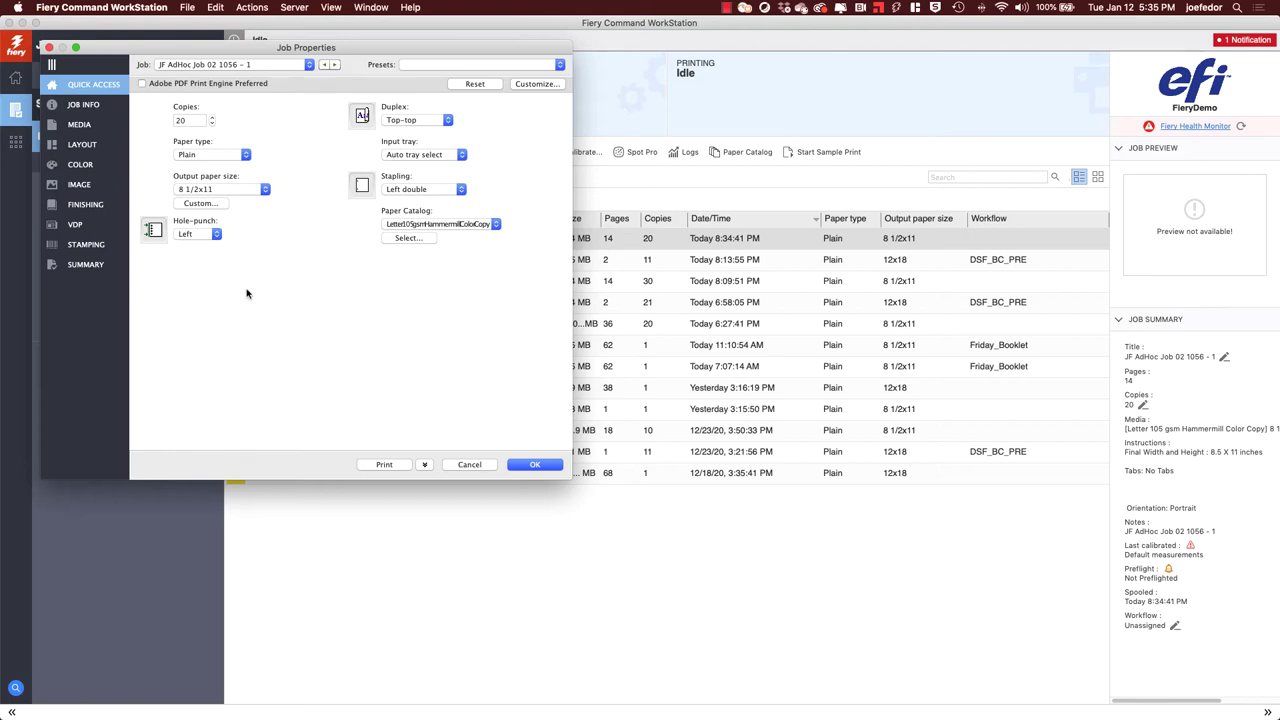
click(532, 465)
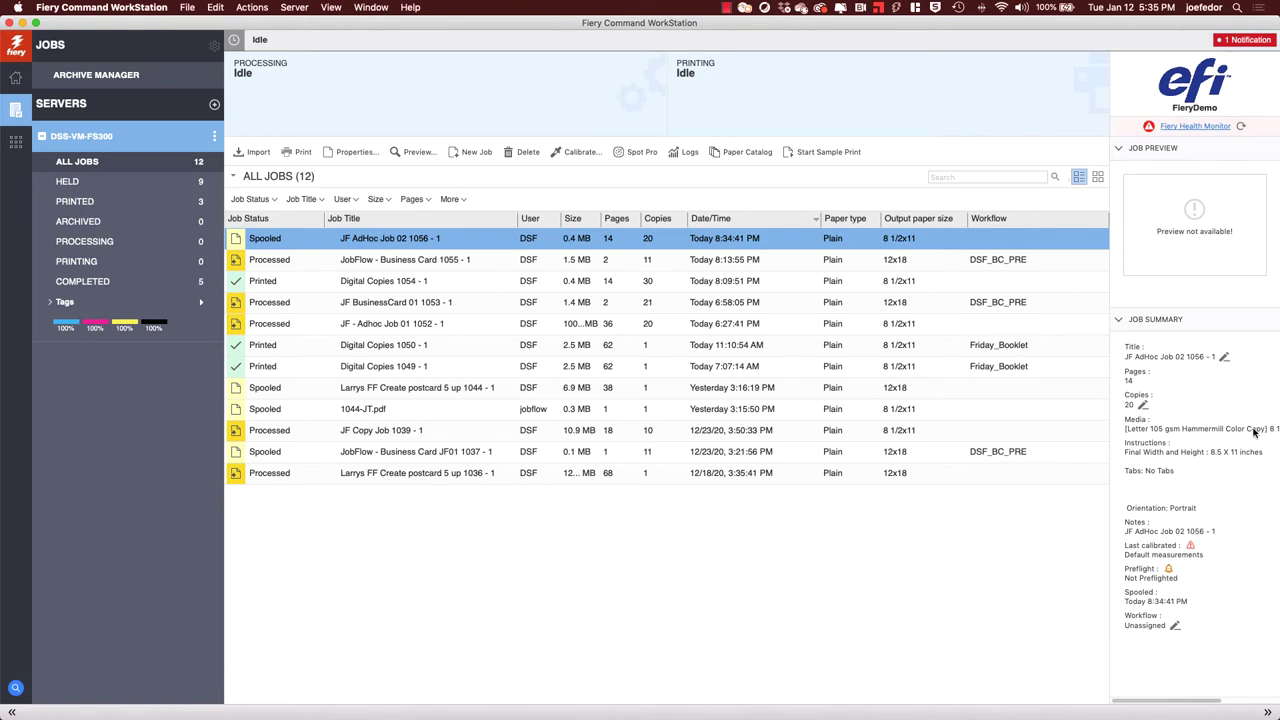
right_click(449, 243)
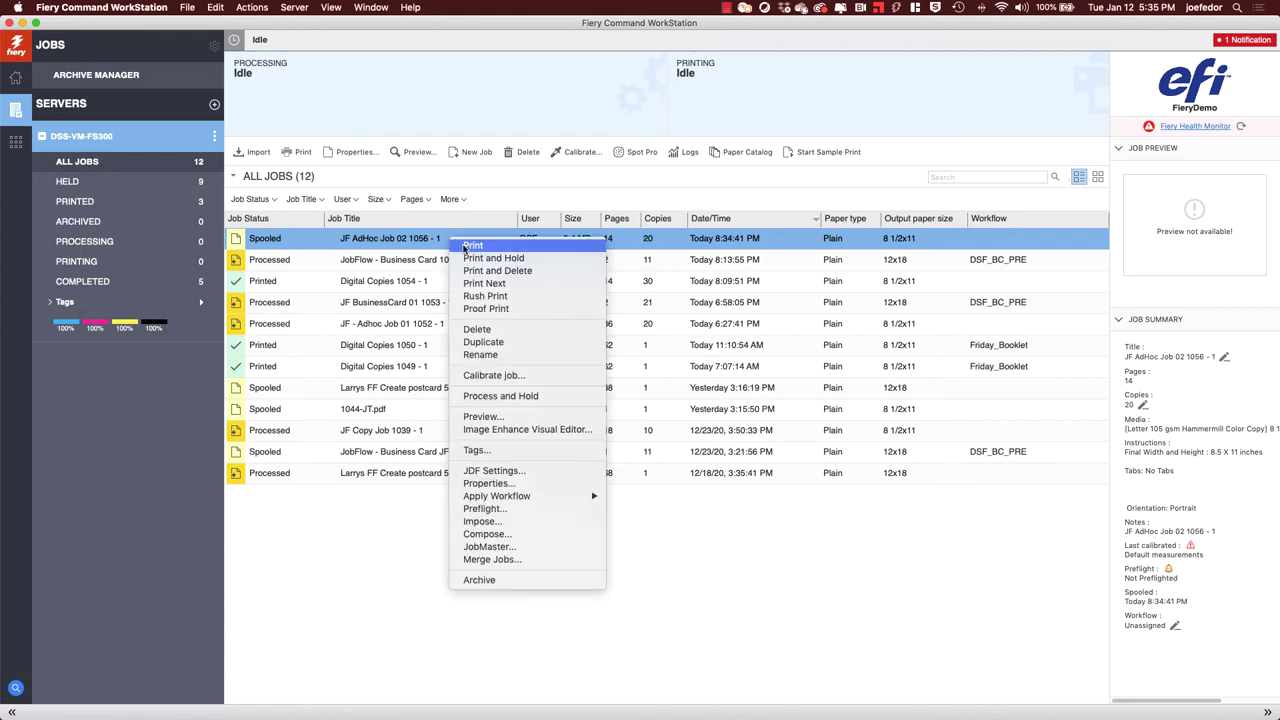
click(463, 247)
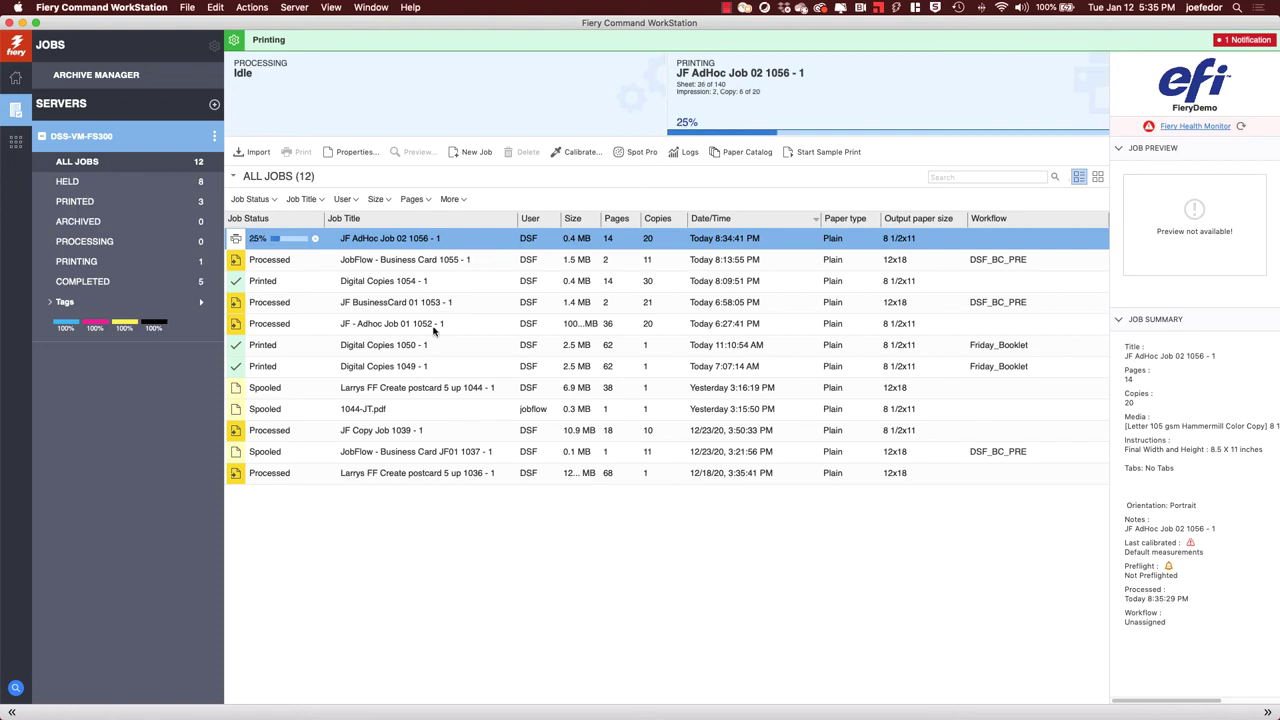
Switch back to the StoreFront line items view in Firefox and reload it to check the status of JF AdHoc Job 02
key(ctrl+Left)
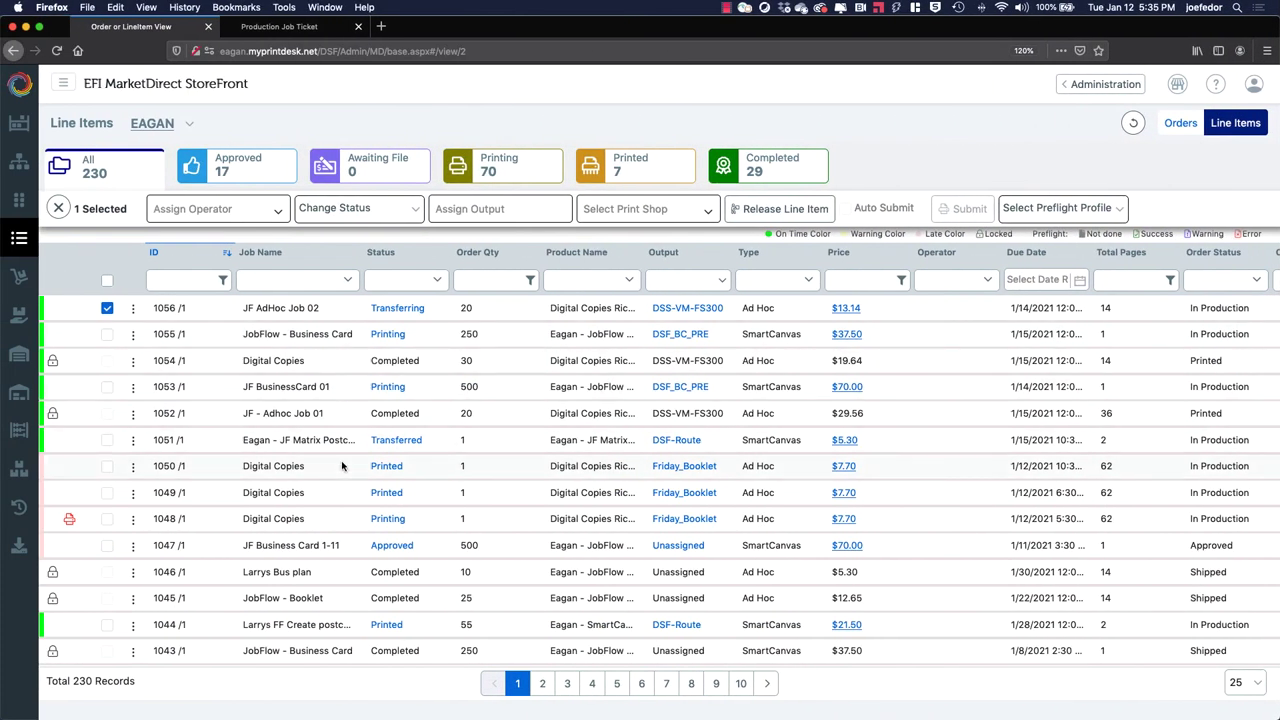
key(super+r)
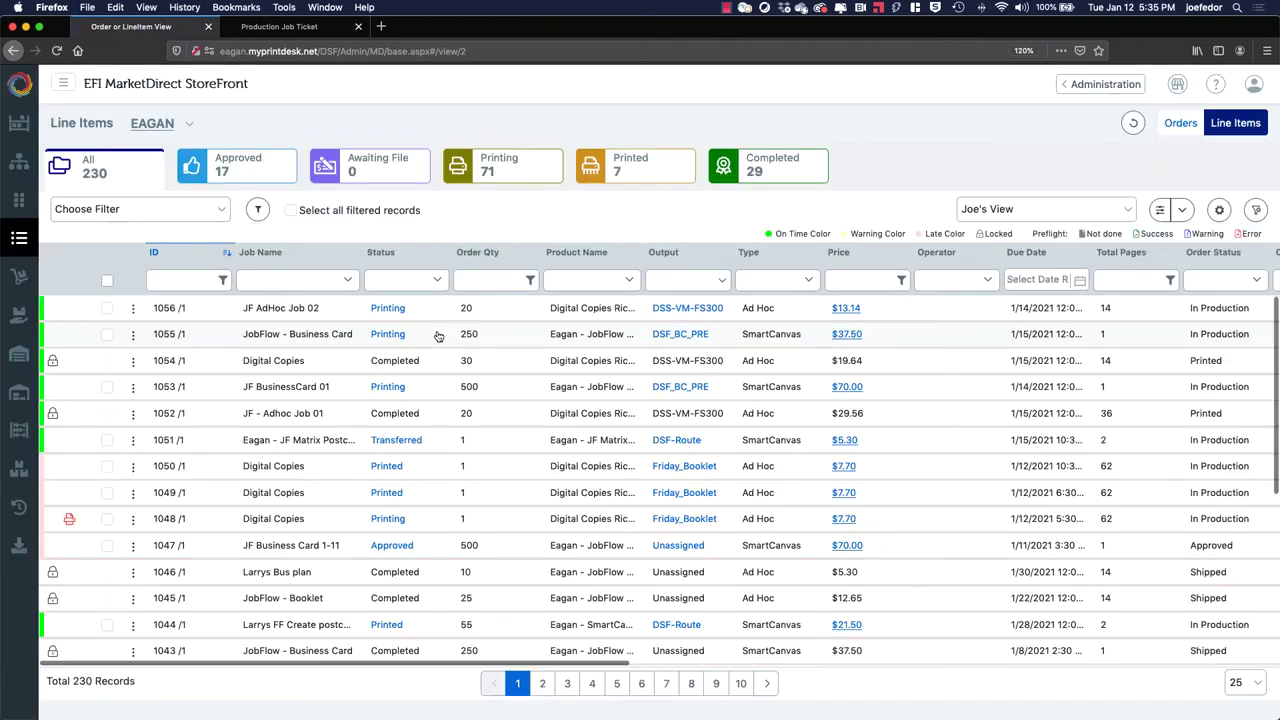
mouse_move(392, 317)
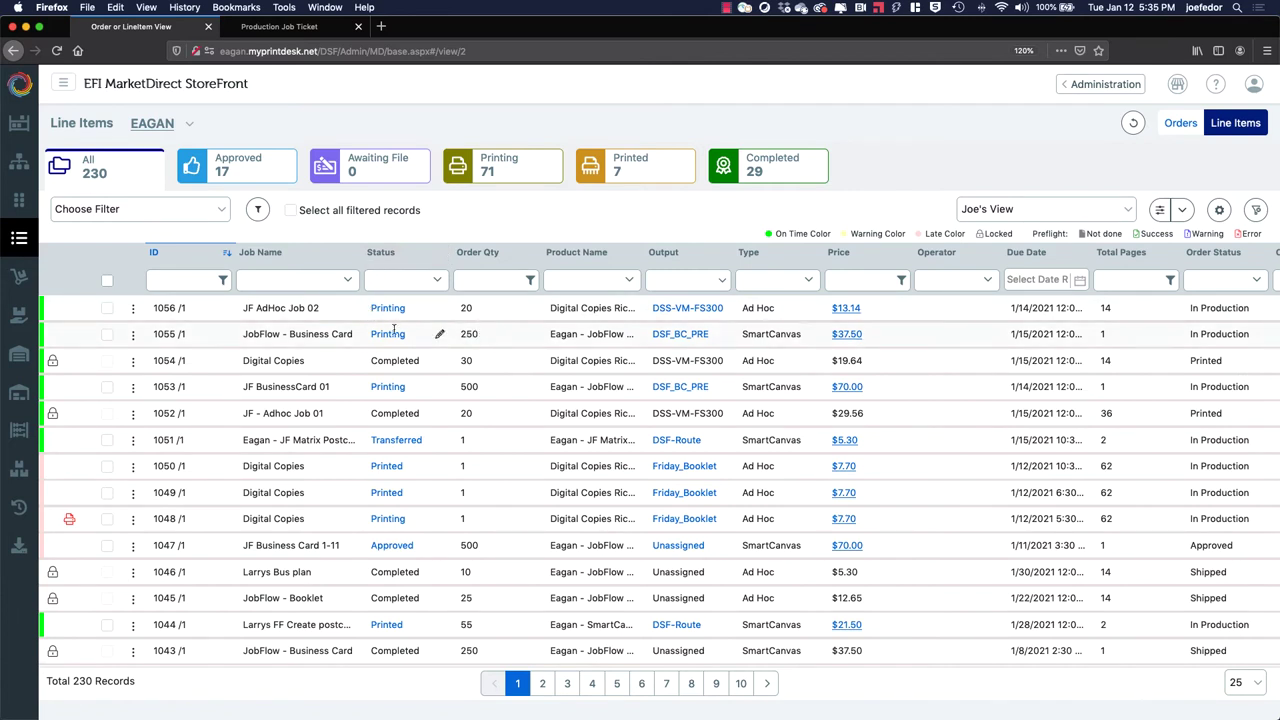
Switch to the buyer storefront in Chrome and open the order history and status page from the account options
key(ctrl+Left)
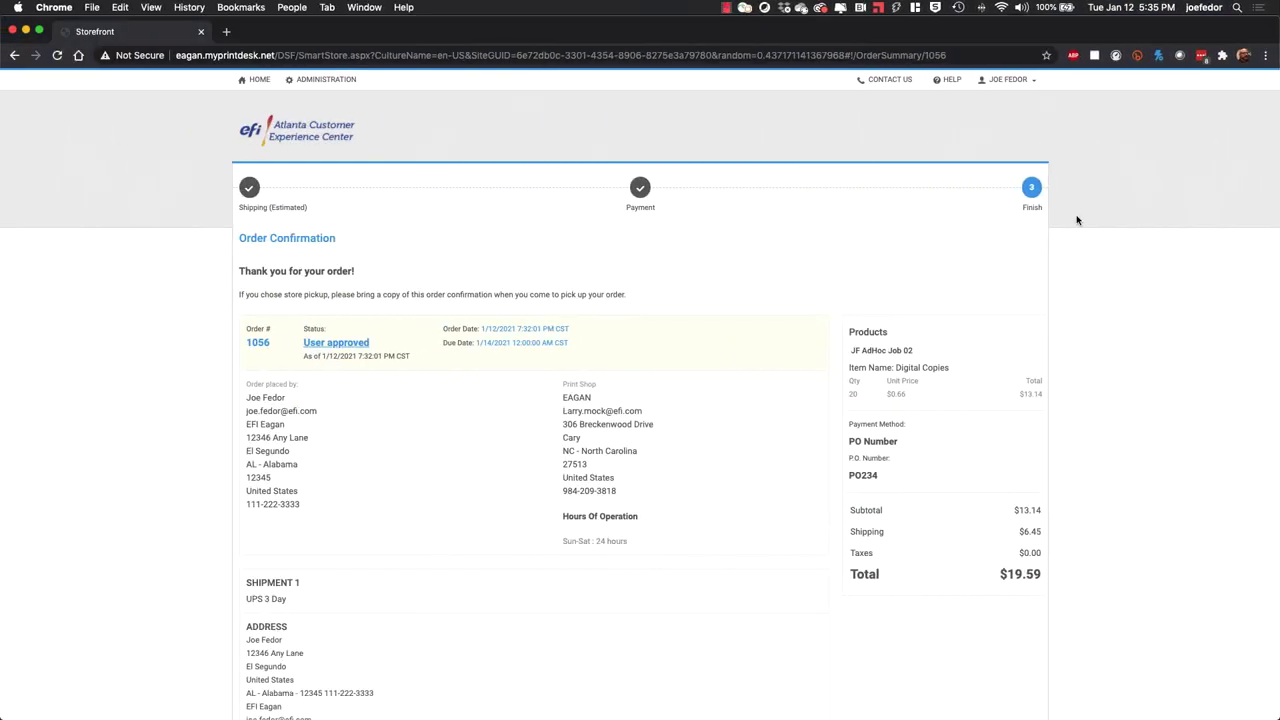
click(1008, 79)
click(984, 110)
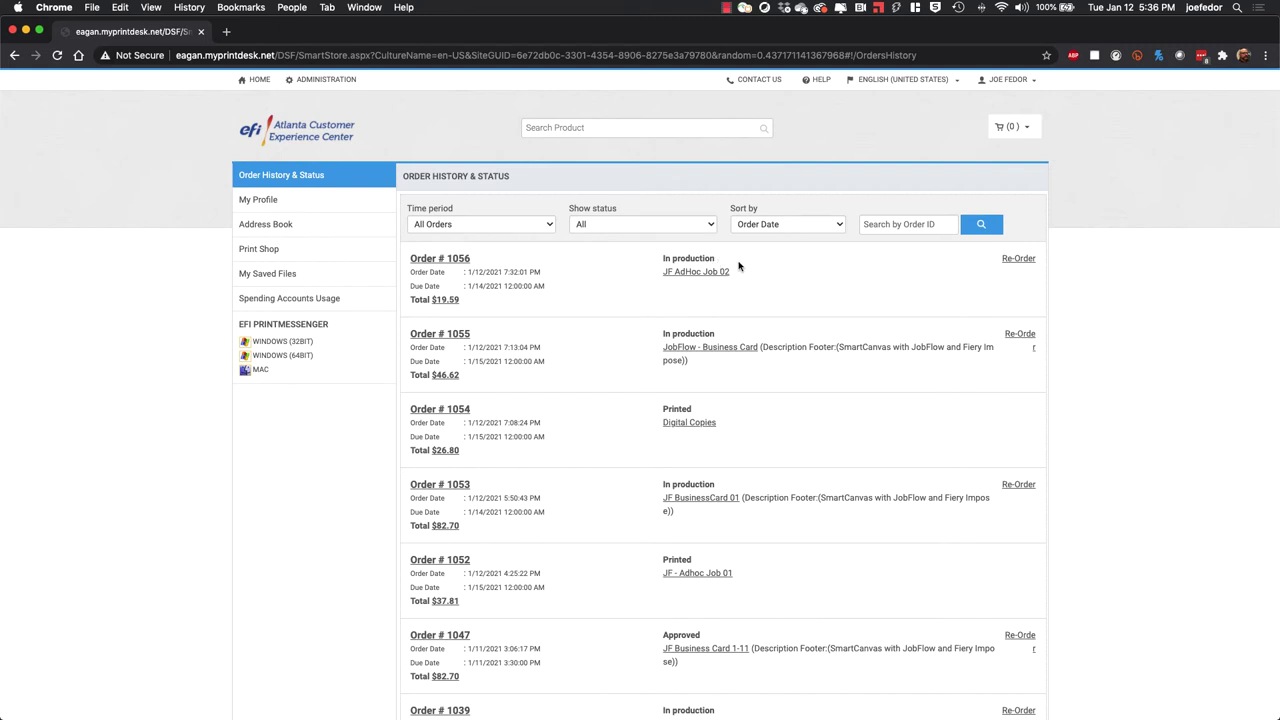
Switch to the line items view in Firefox and mark JF AdHoc Job 02 as complete
key(ctrl+Right)
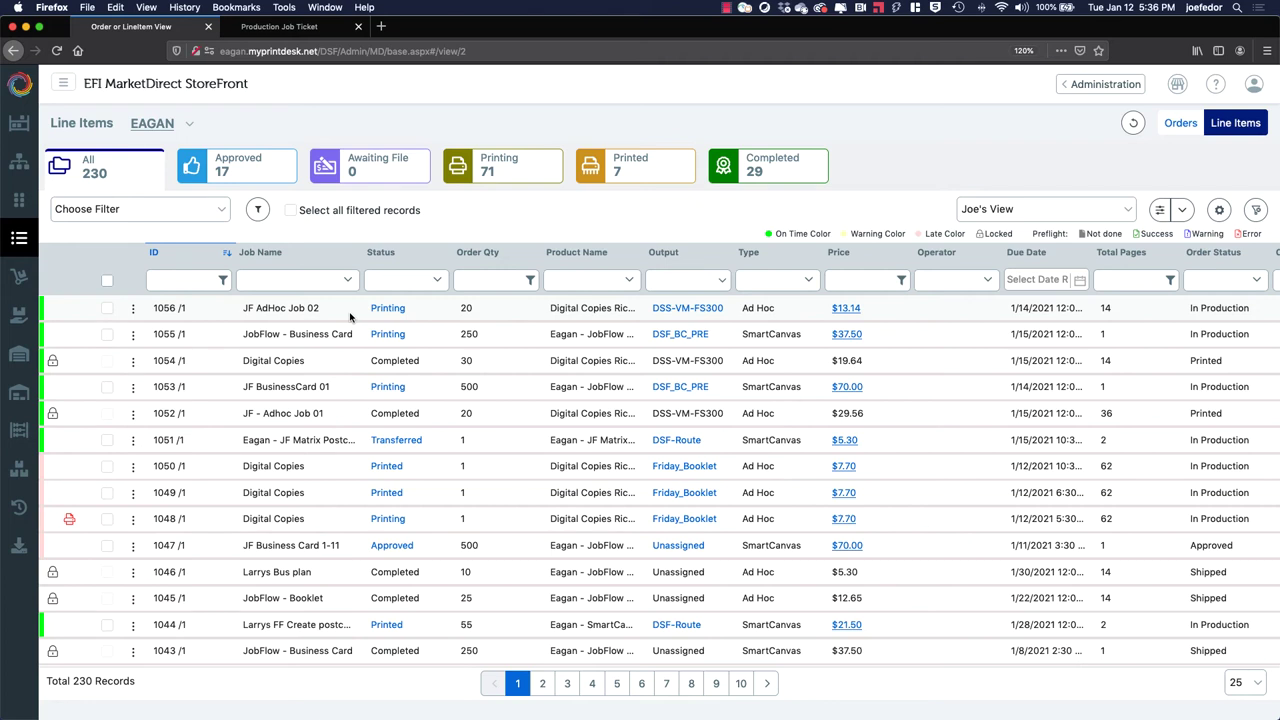
click(133, 308)
click(133, 308)
click(134, 309)
click(134, 310)
click(133, 309)
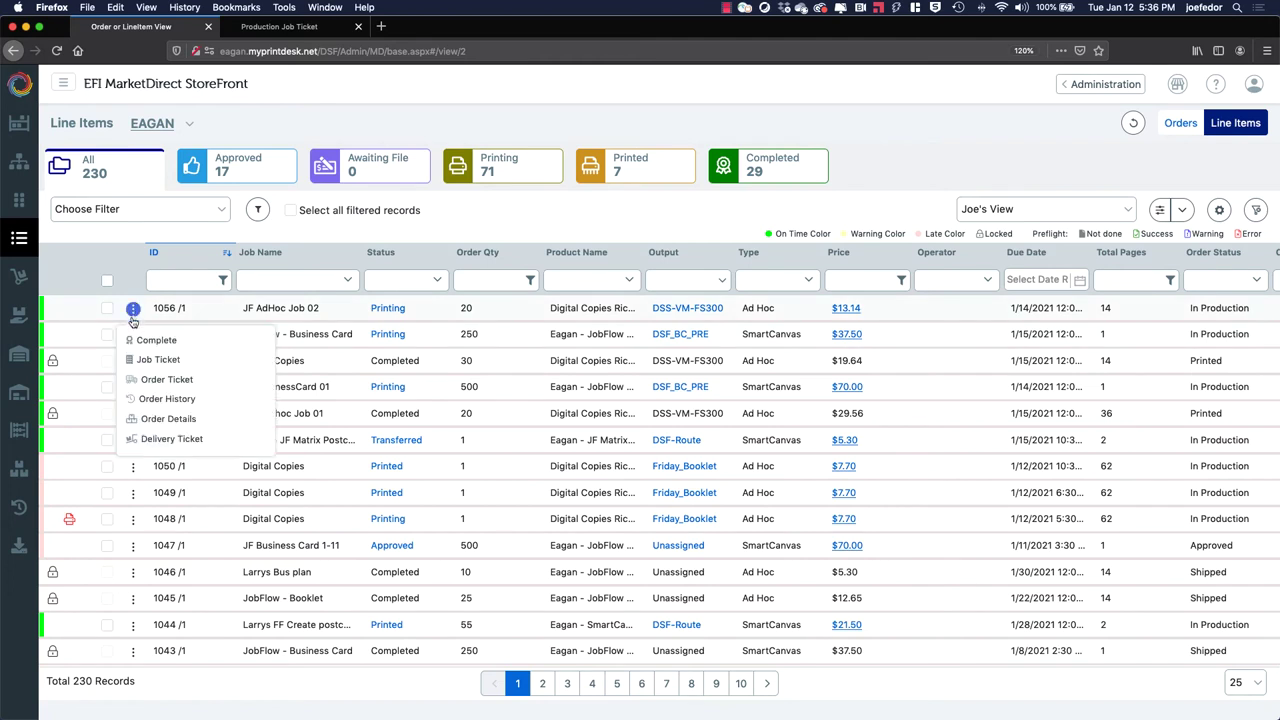
click(140, 340)
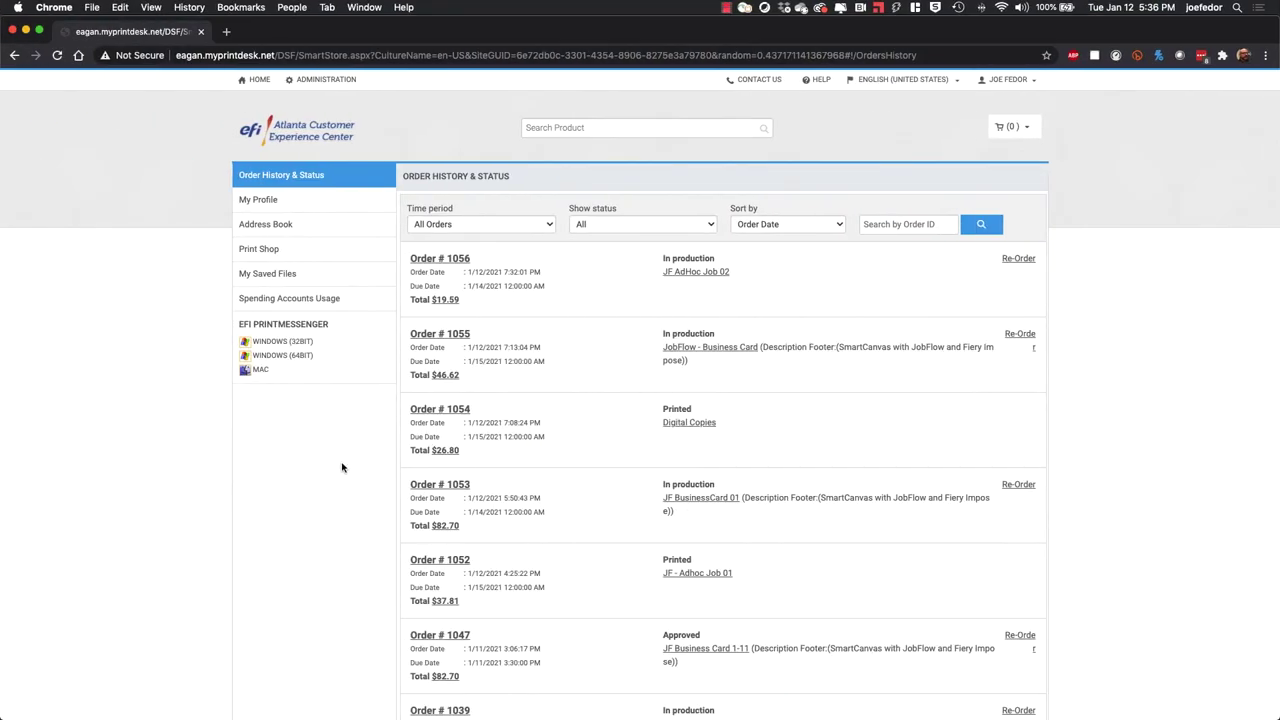
Reload the buyer's order history in Chrome and return to the storefront home page
key(super+r)
click(259, 80)
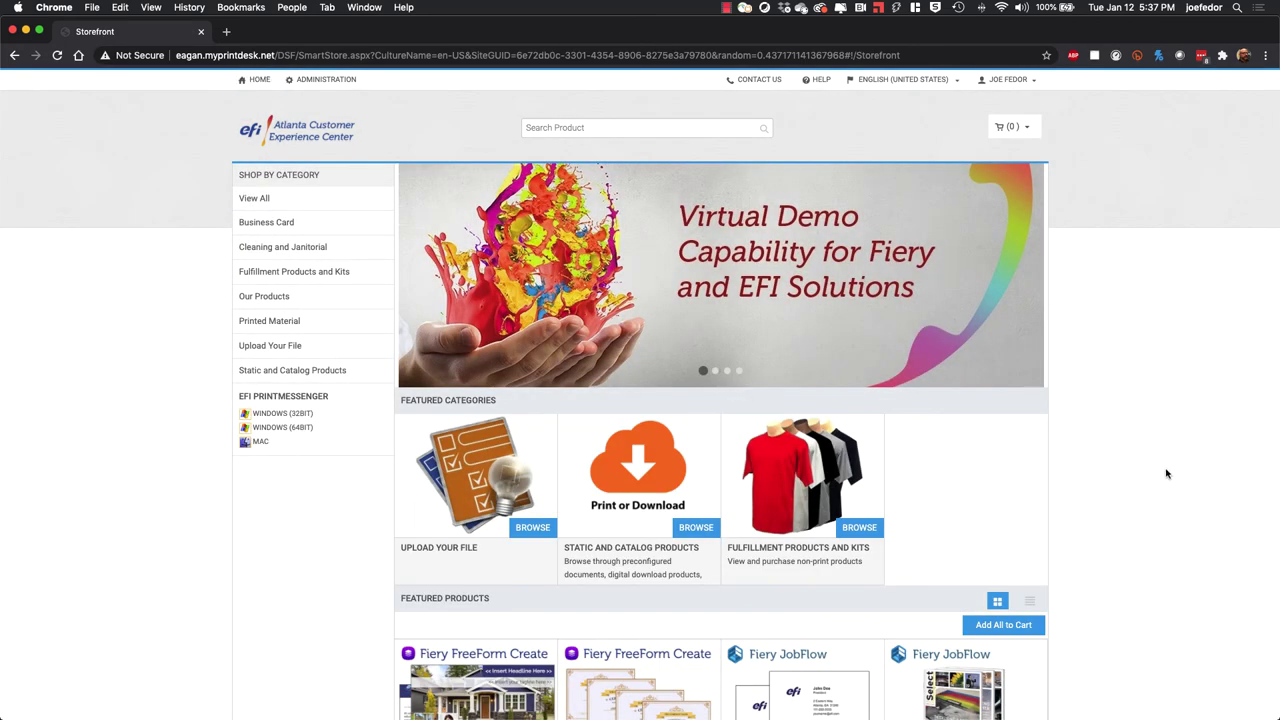
Open the featured JobFlow - Business Card product and set the card's title to Web and Print Expert
scroll(1166, 474, down, 2)
scroll(1166, 474, down, 5)
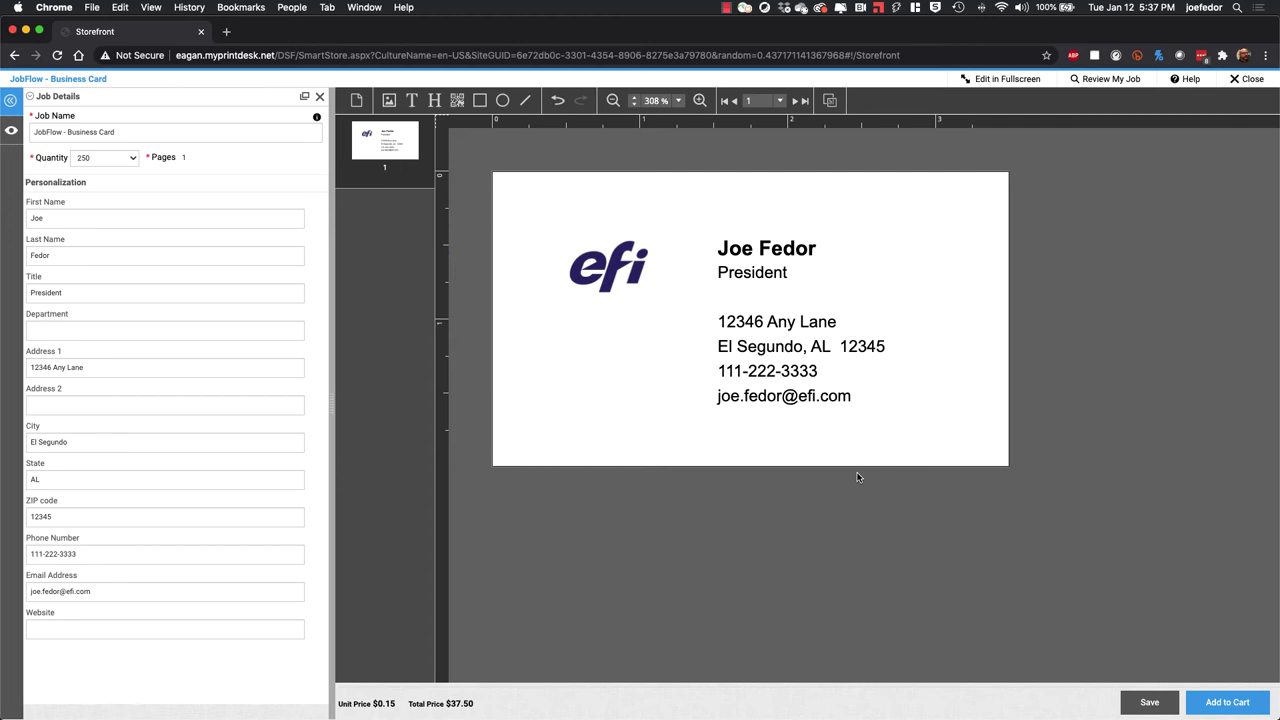
click(63, 224)
click(63, 255)
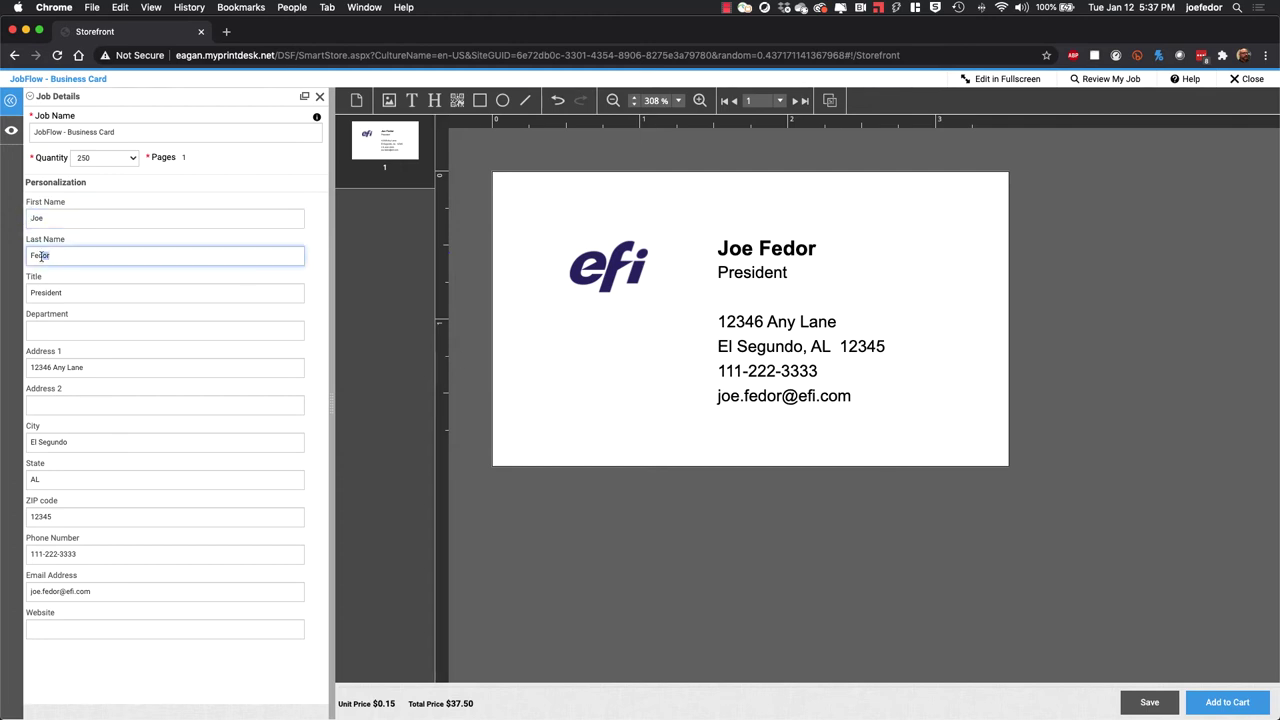
click(77, 295)
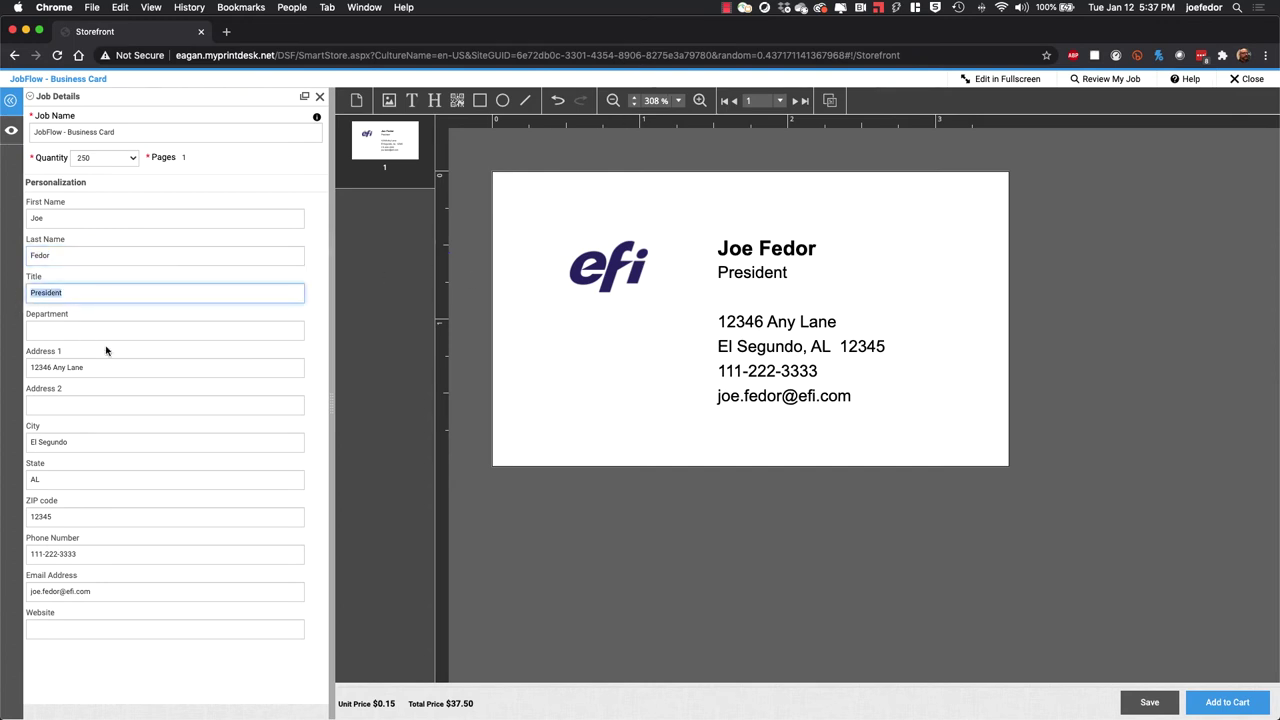
text(Web and Pri)
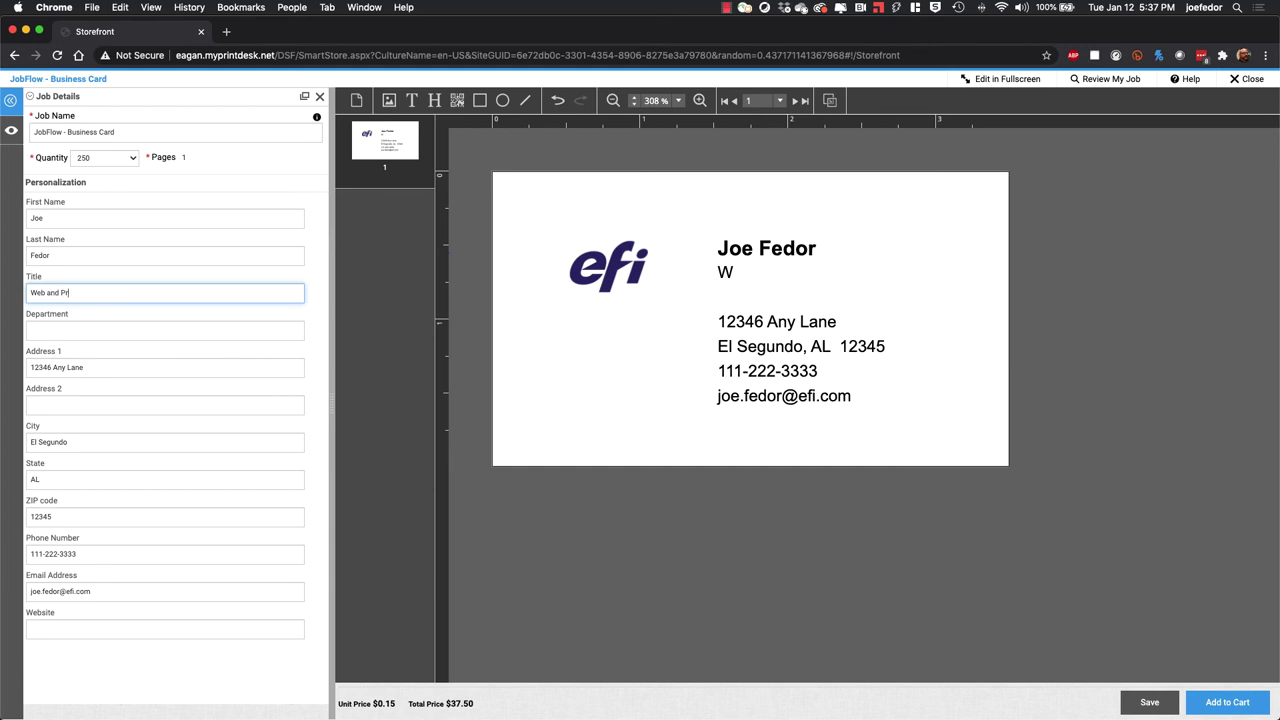
text(nt Expert)
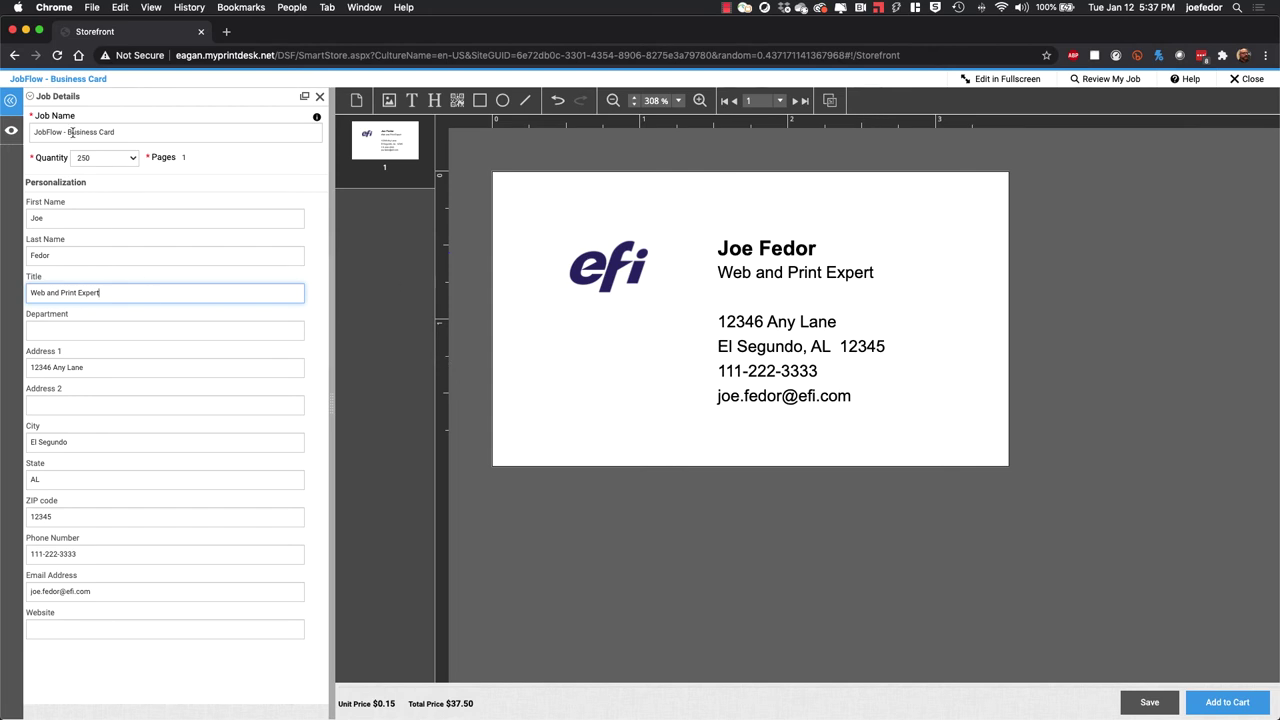
Name the business card job JF Business Card and set its quantity to 500
drag(126, 130, 14, 122)
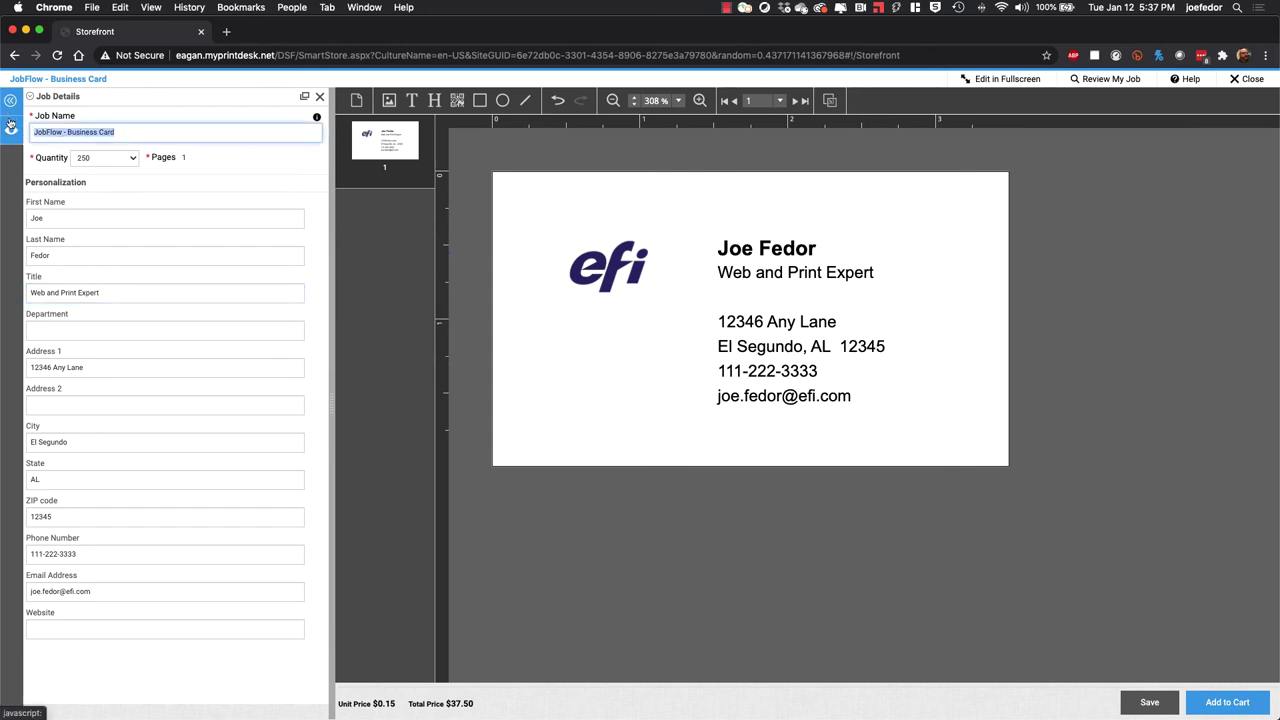
text(JF Business)
click(94, 157)
click(84, 168)
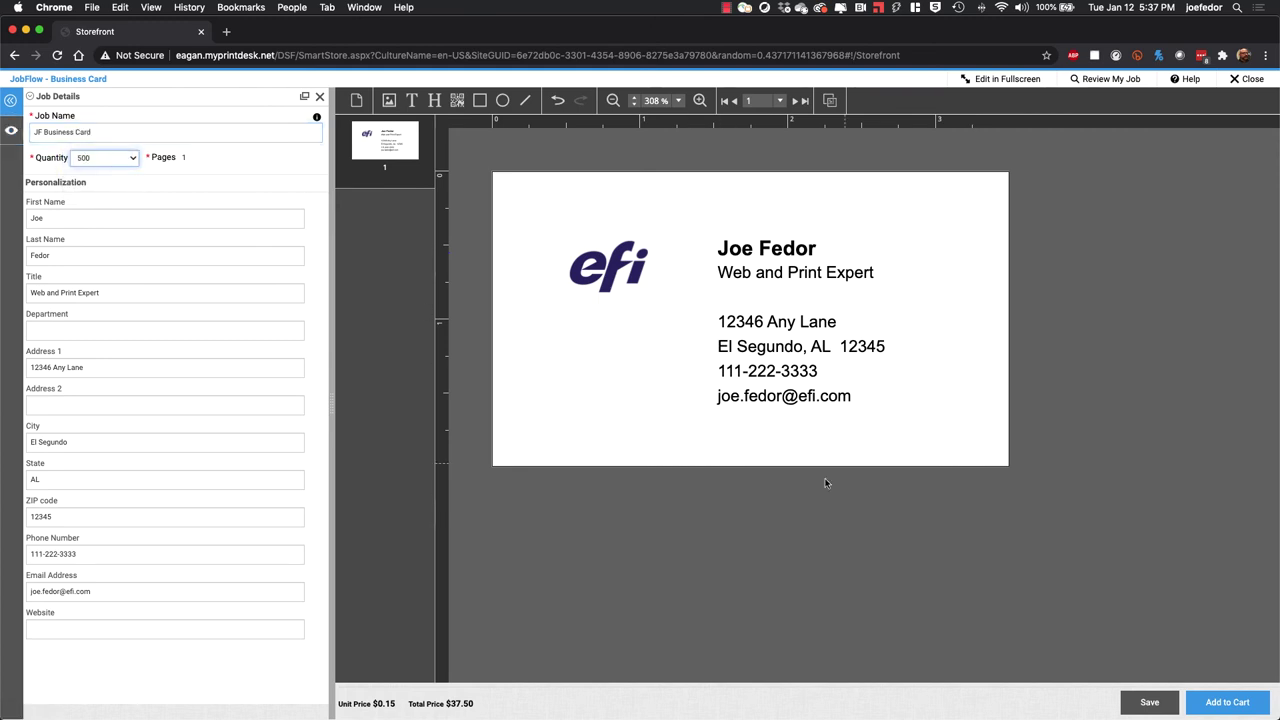
Update the business card preview and add the job to the cart
click(1226, 702)
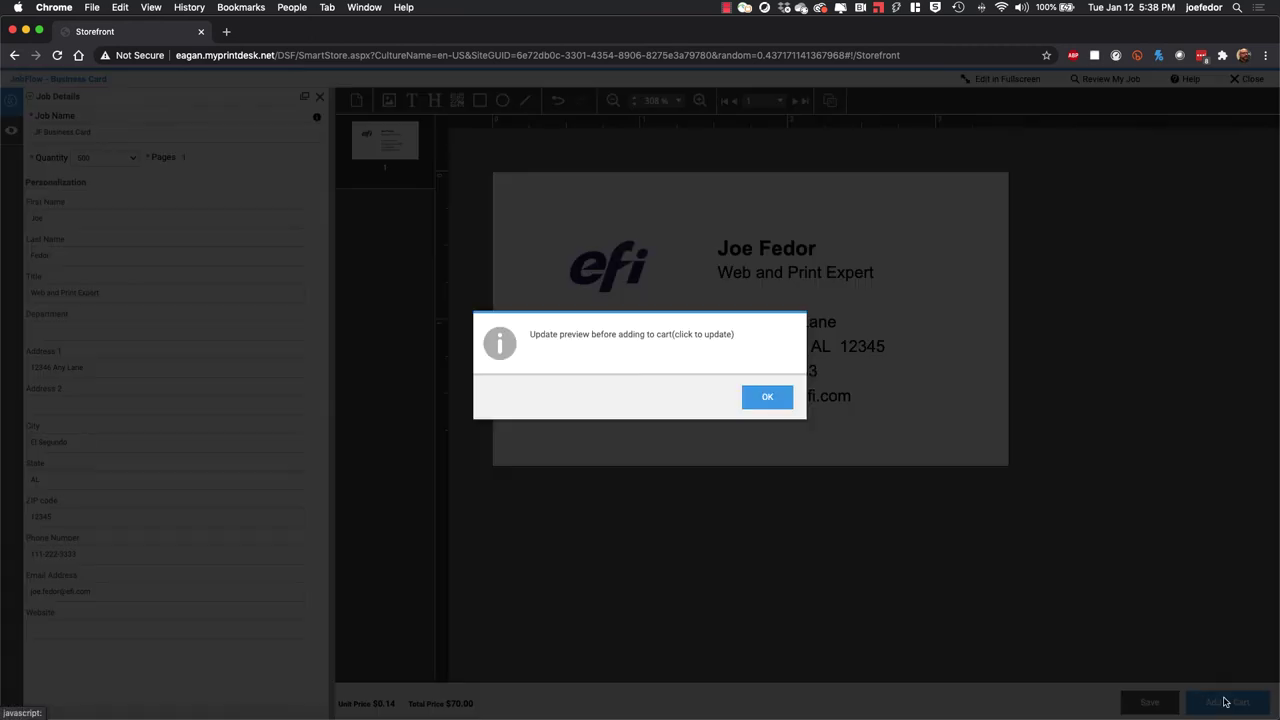
click(767, 399)
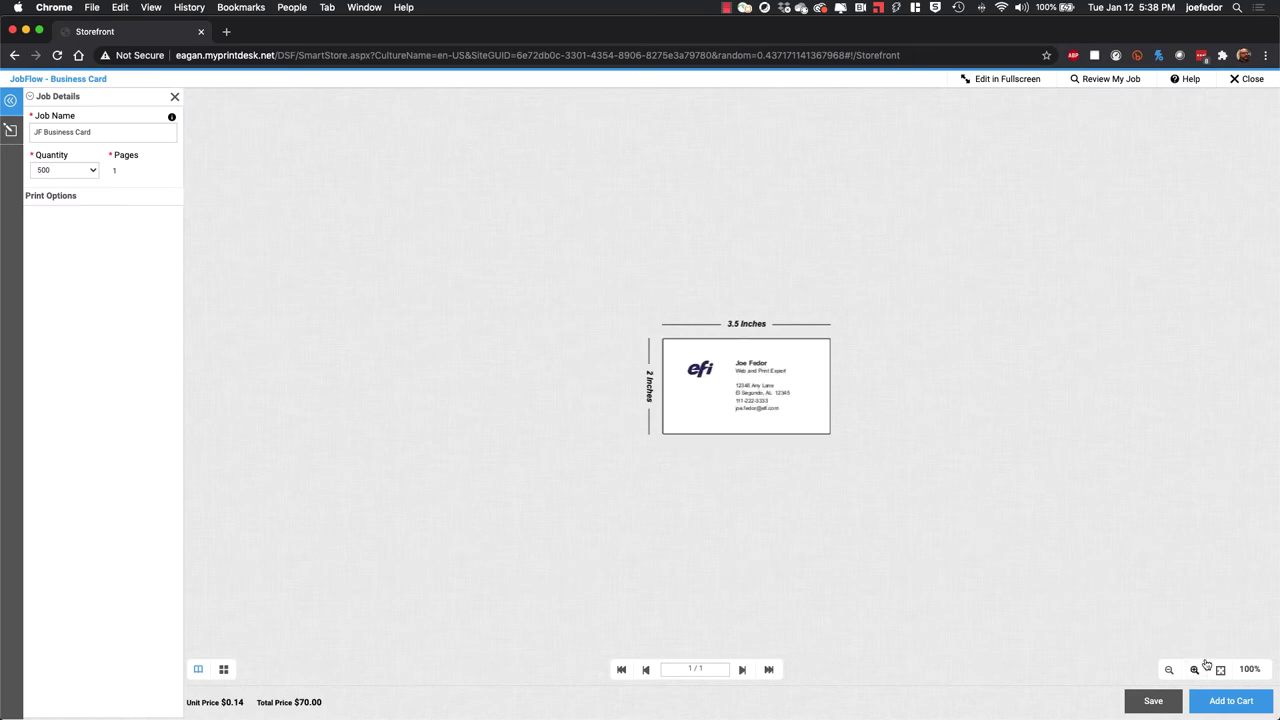
click(1228, 701)
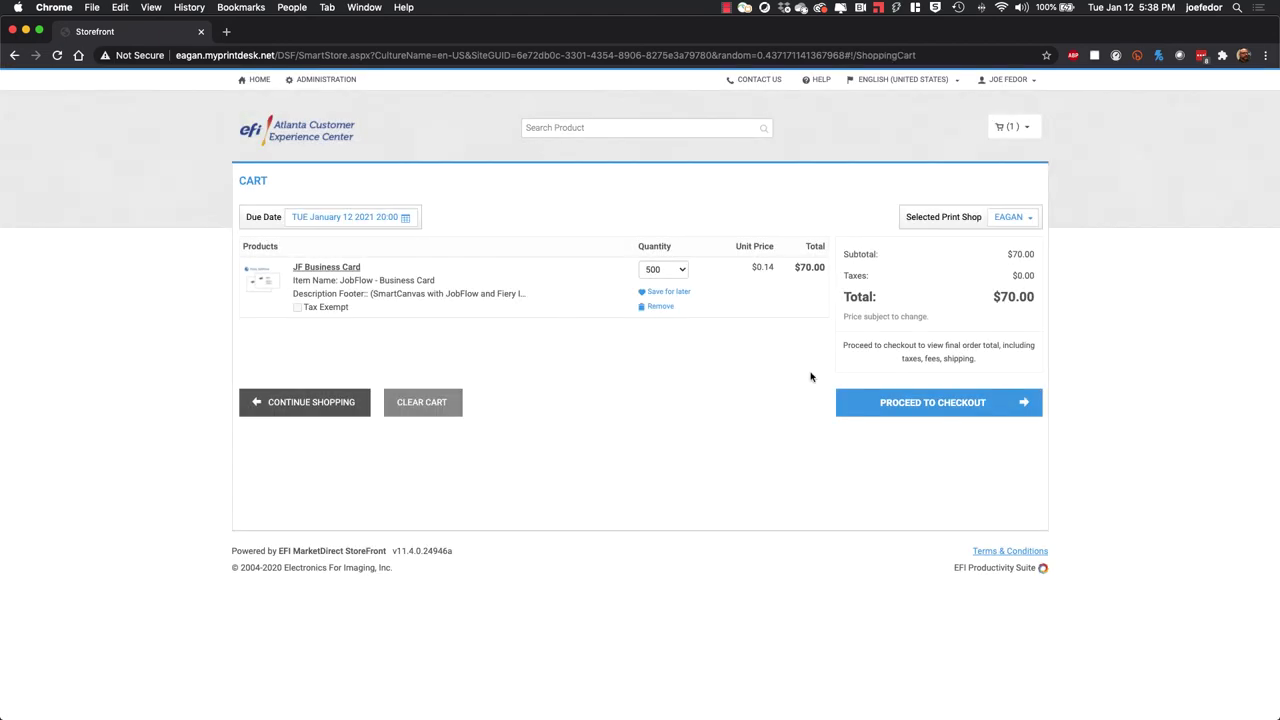
Check out with the prefilled shipping details, enter the PO number as payment and place the order
click(913, 402)
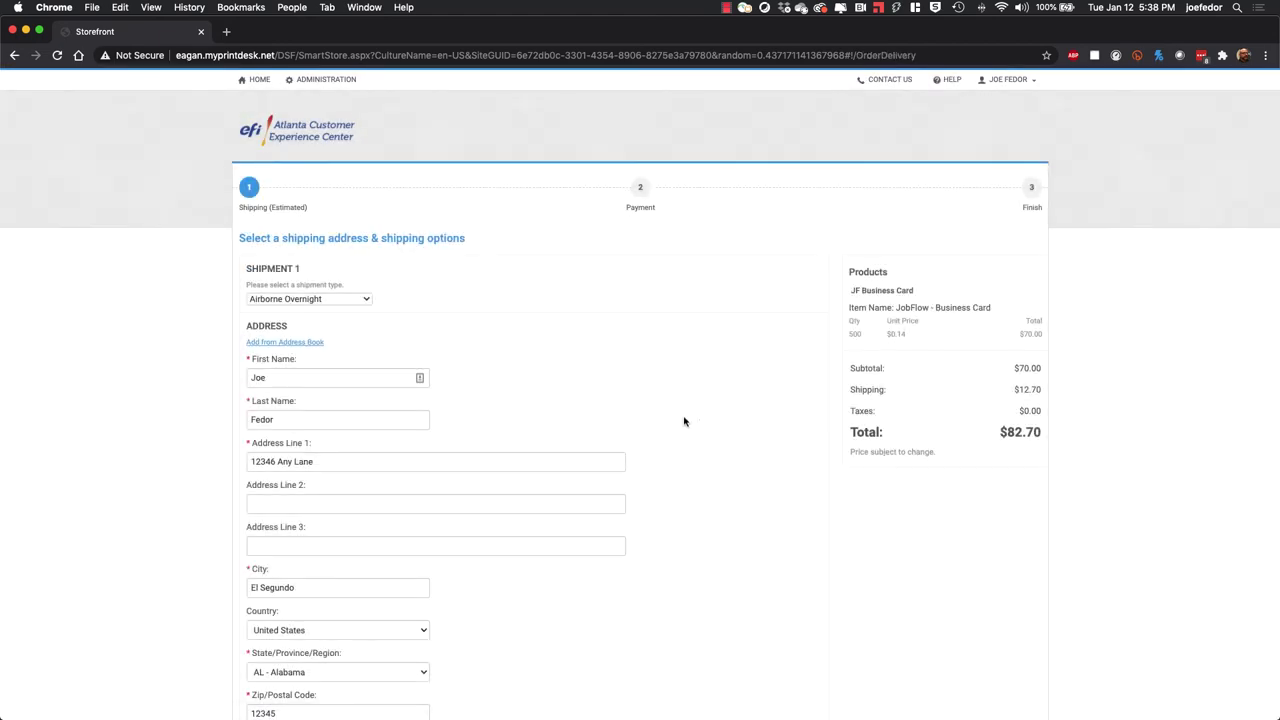
scroll(878, 528, down, 5)
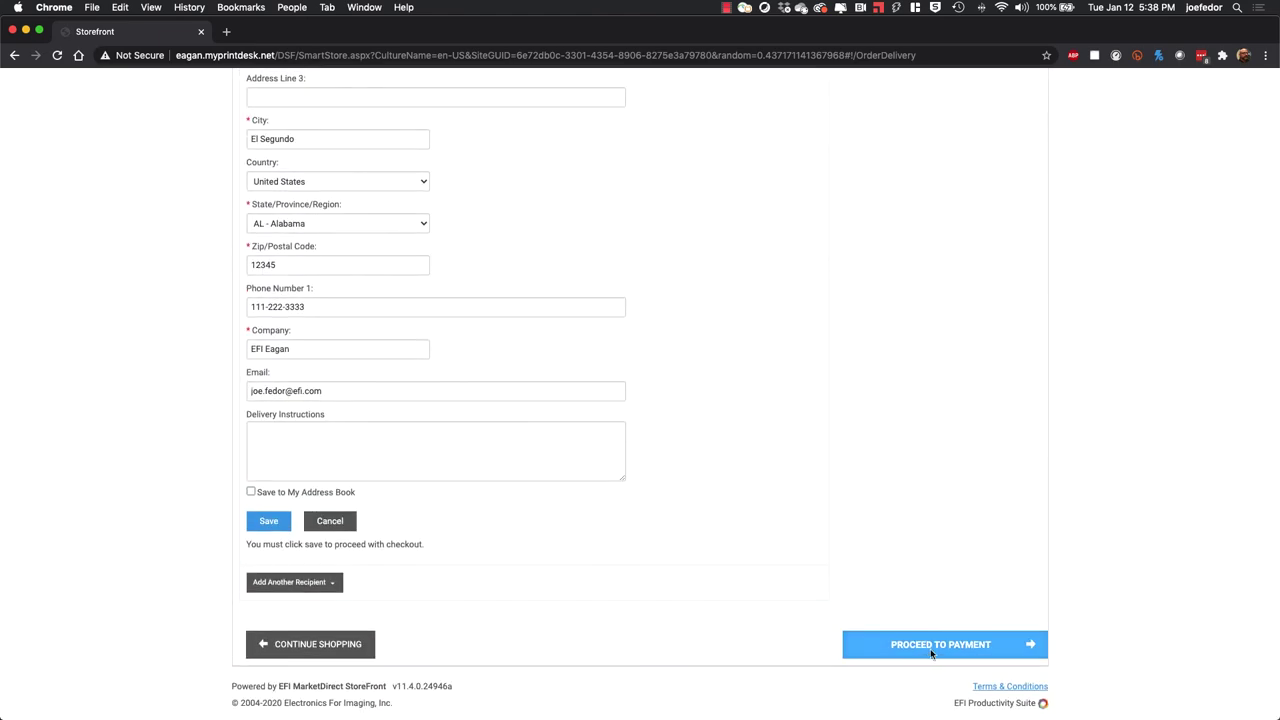
click(930, 643)
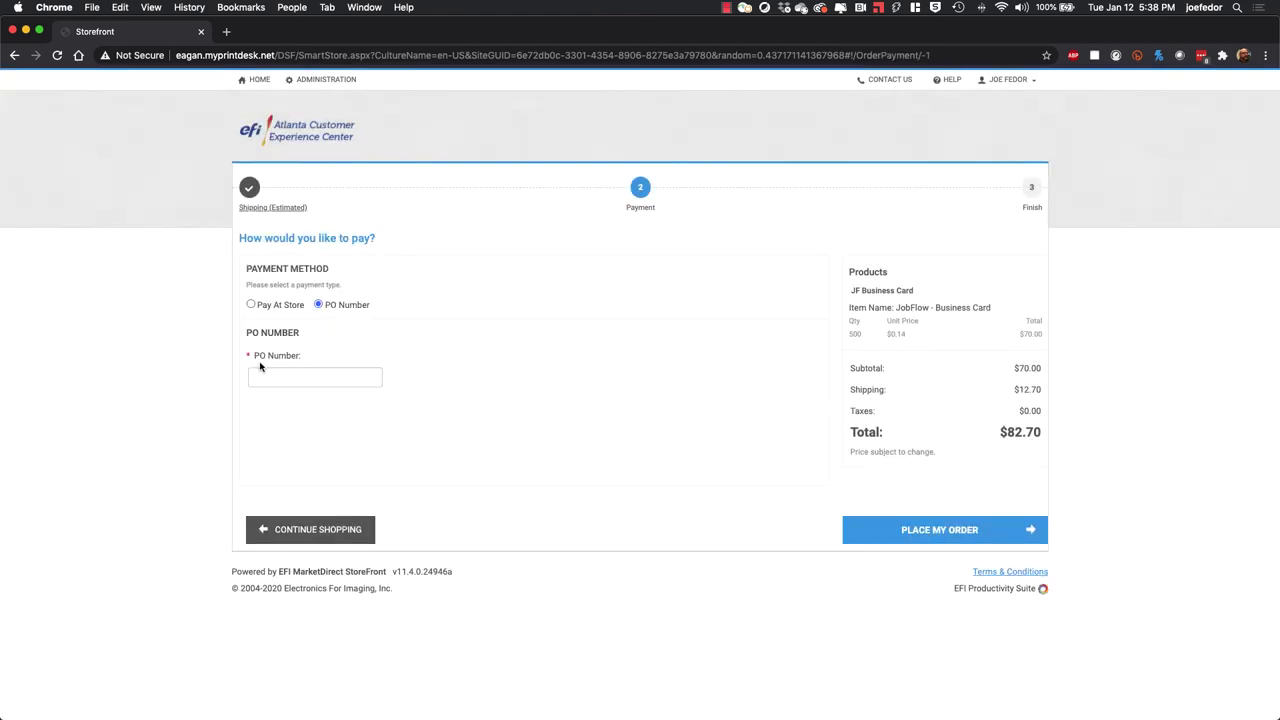
click(278, 377)
click(970, 530)
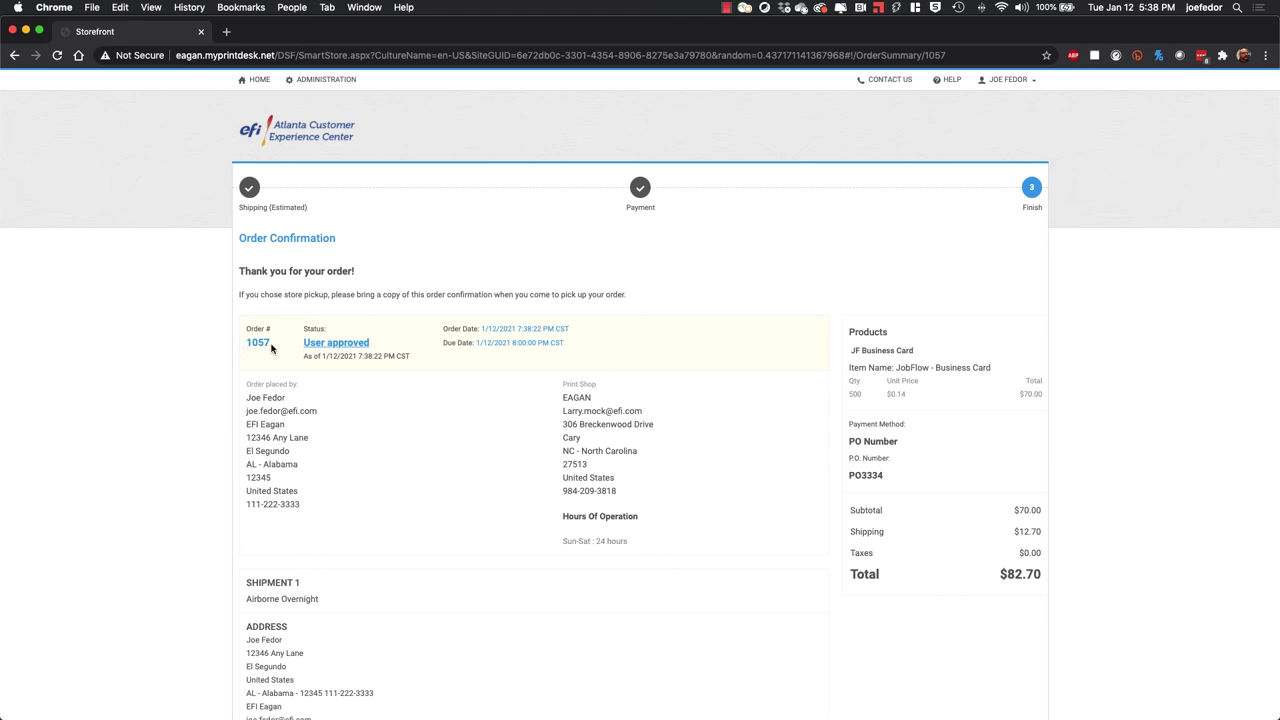
In the reloaded line items view in Firefox, assign the DSF_BC_PRE output of DSS-VM-FS300 to JF Business Card and submit it
key(ctrl+Right)
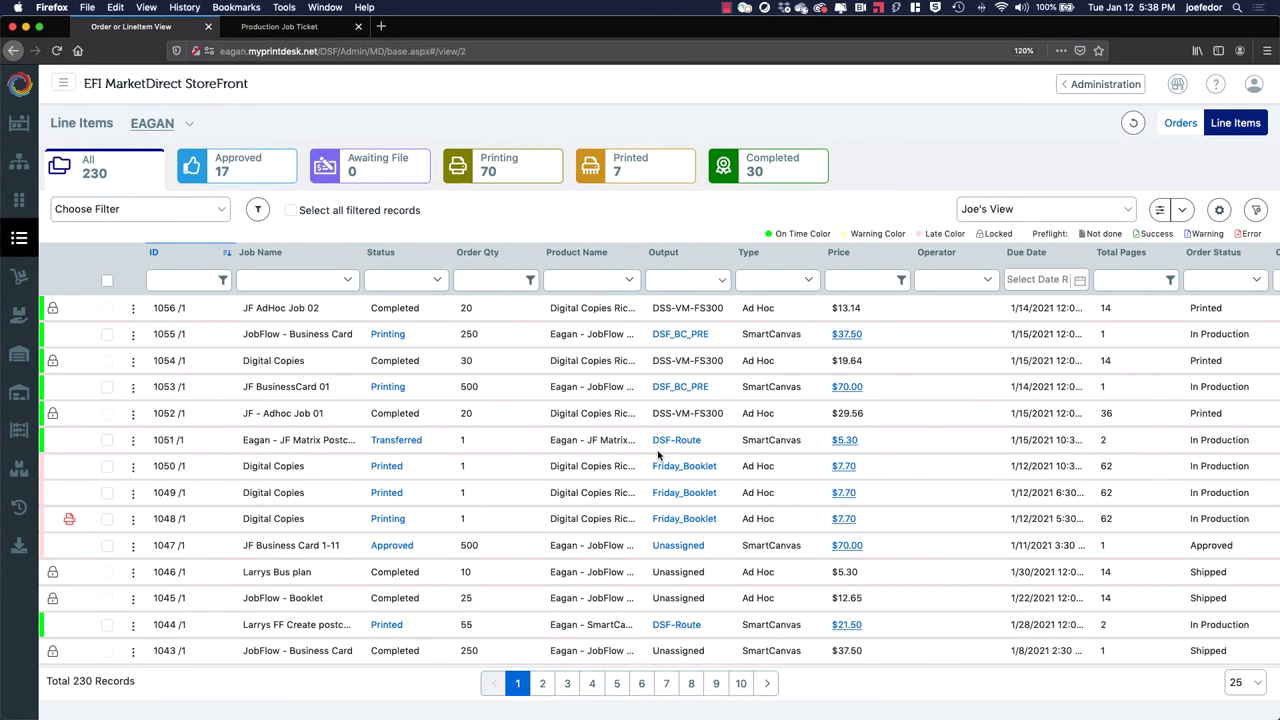
key(super+r)
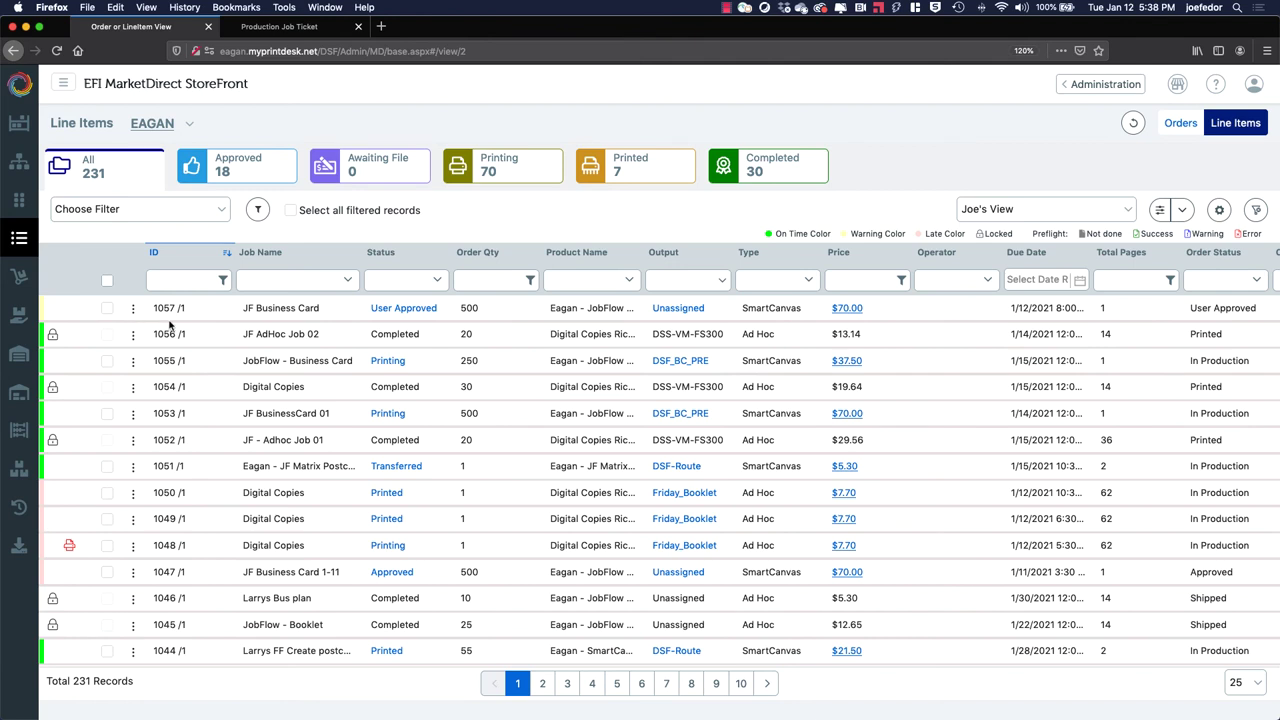
click(722, 309)
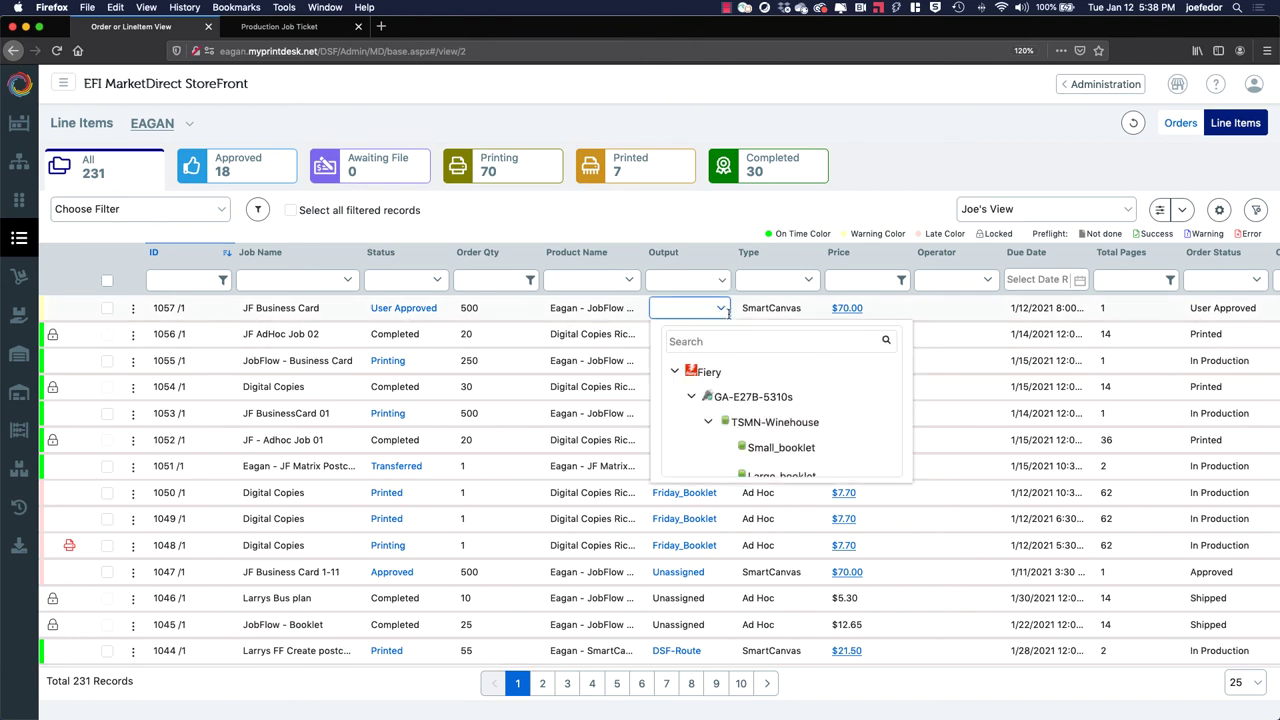
click(710, 342)
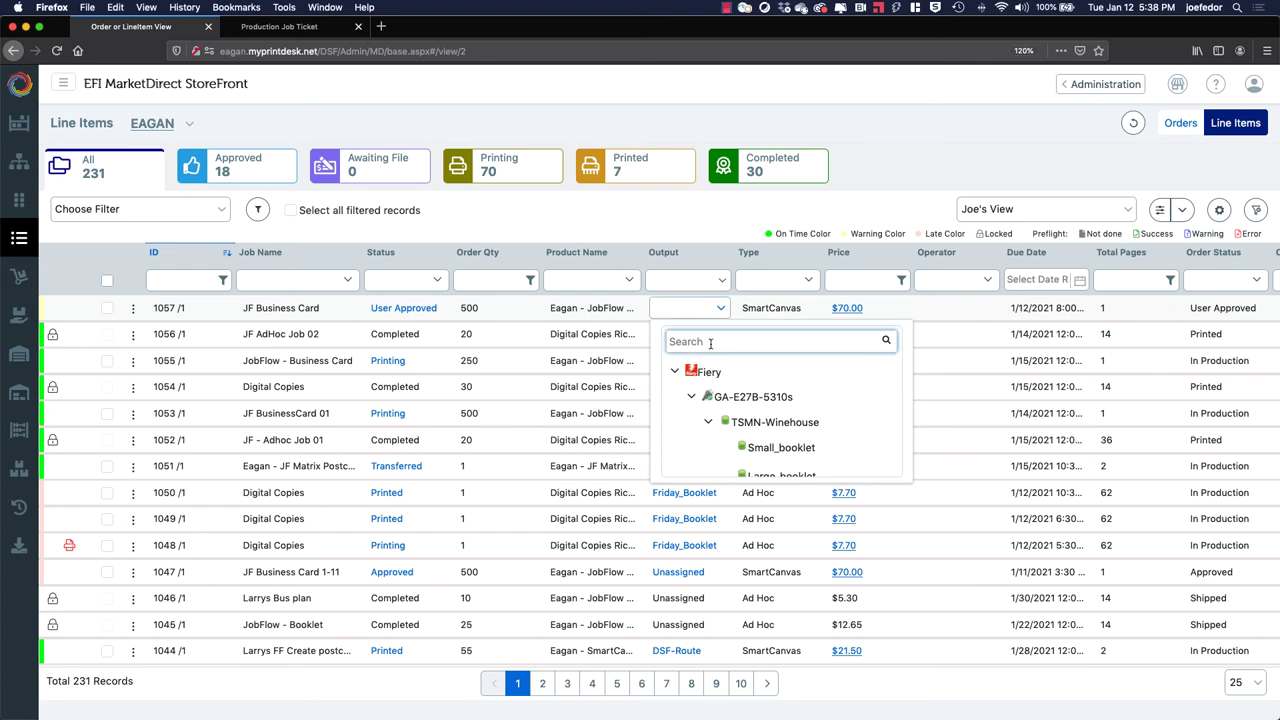
text(dss)
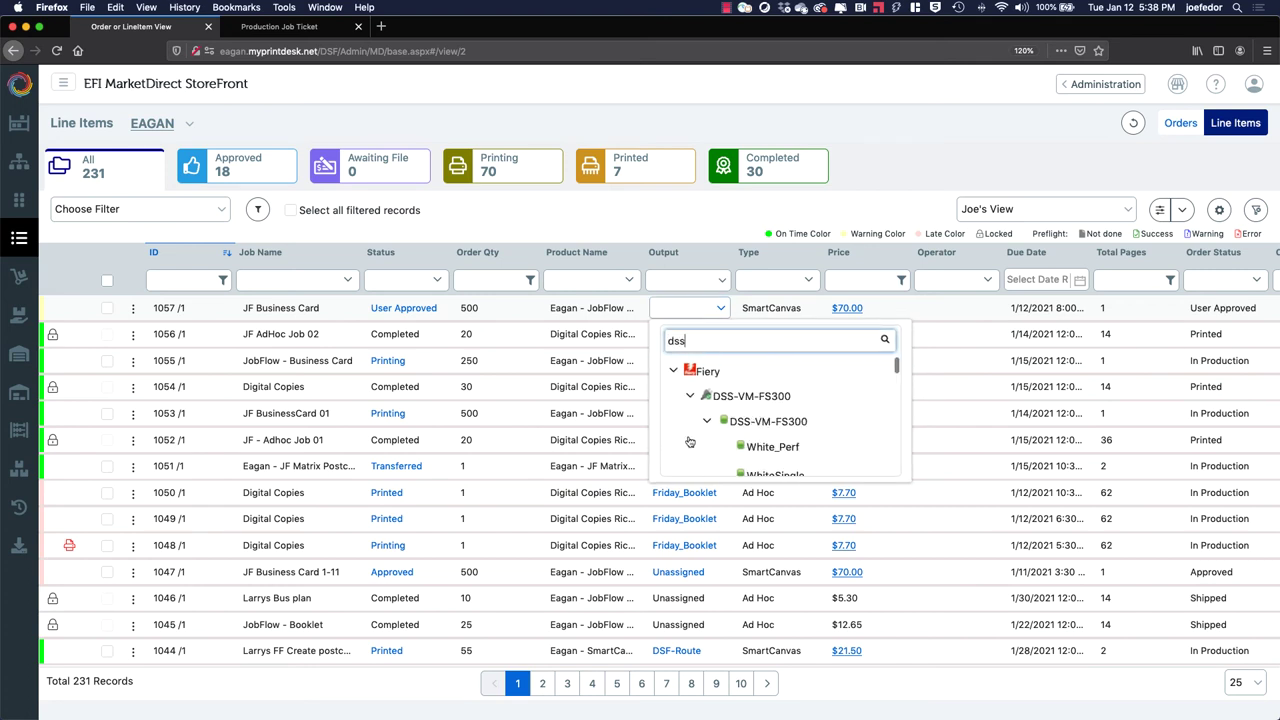
scroll(754, 430, down, 6)
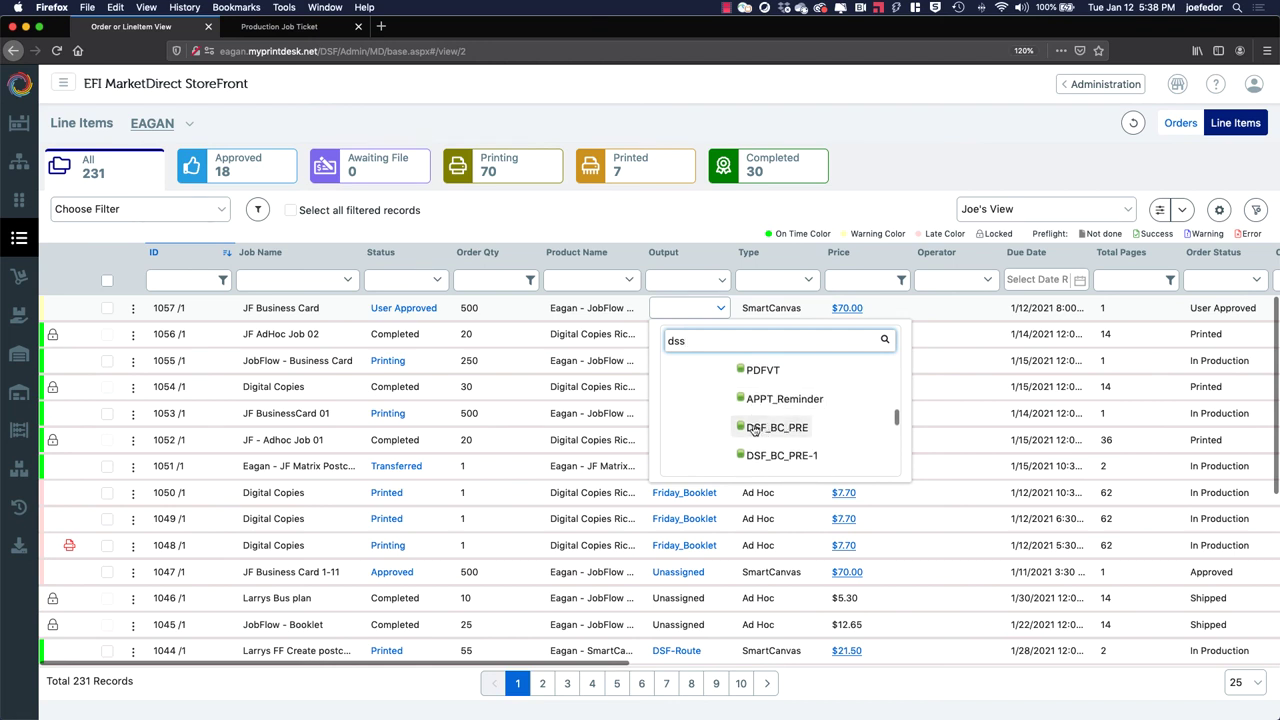
click(785, 429)
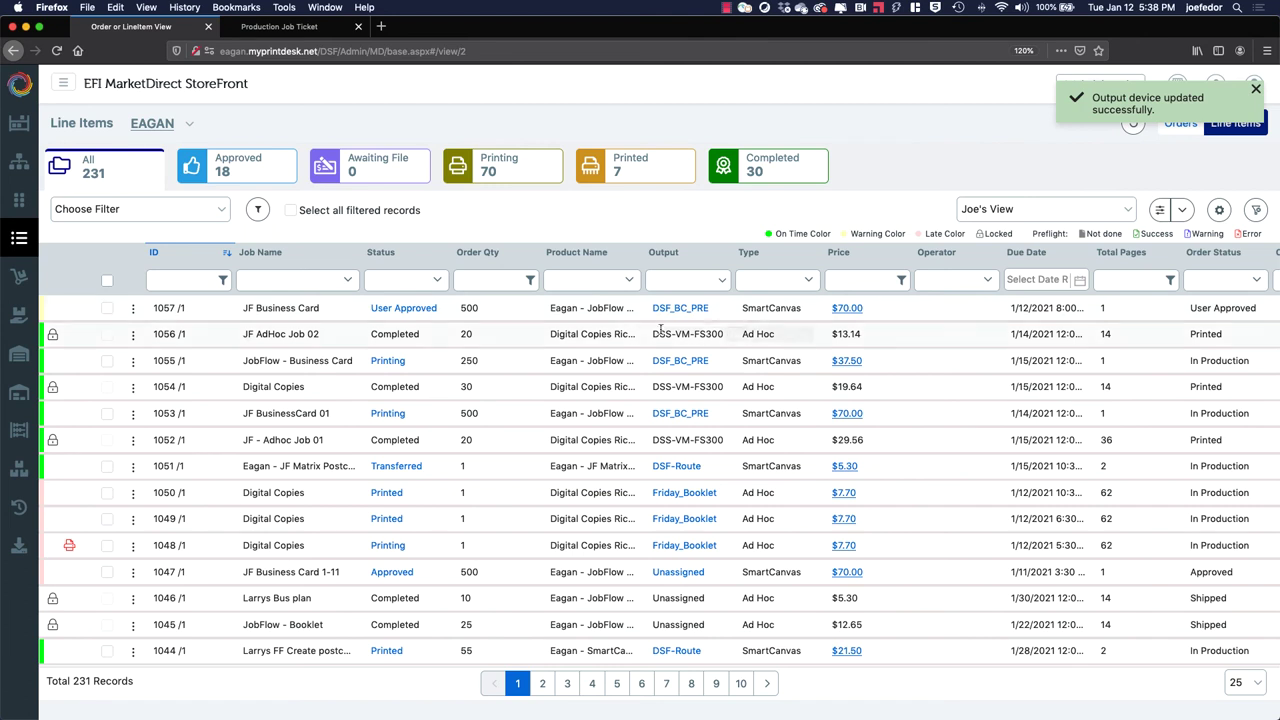
click(107, 308)
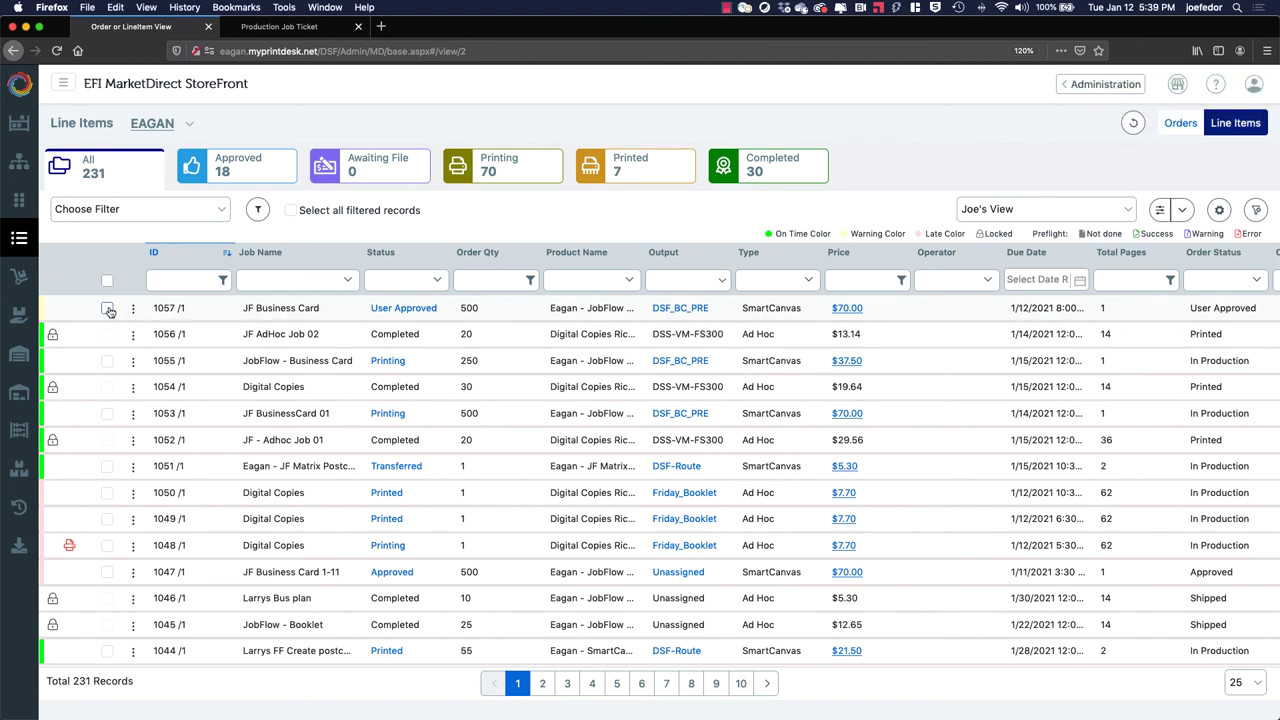
click(962, 212)
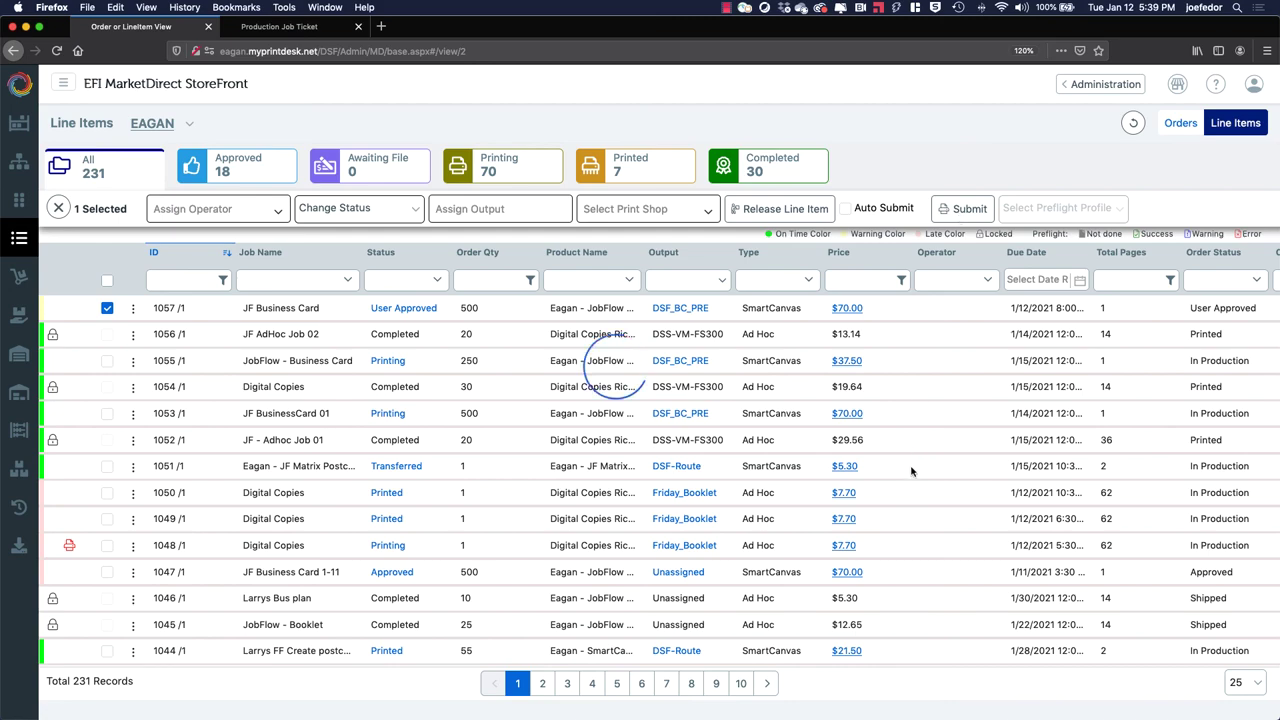
Switch to Fiery Command WorkStation and run Process and Hold on the spooled JF Business Card job
key(ctrl+Right)
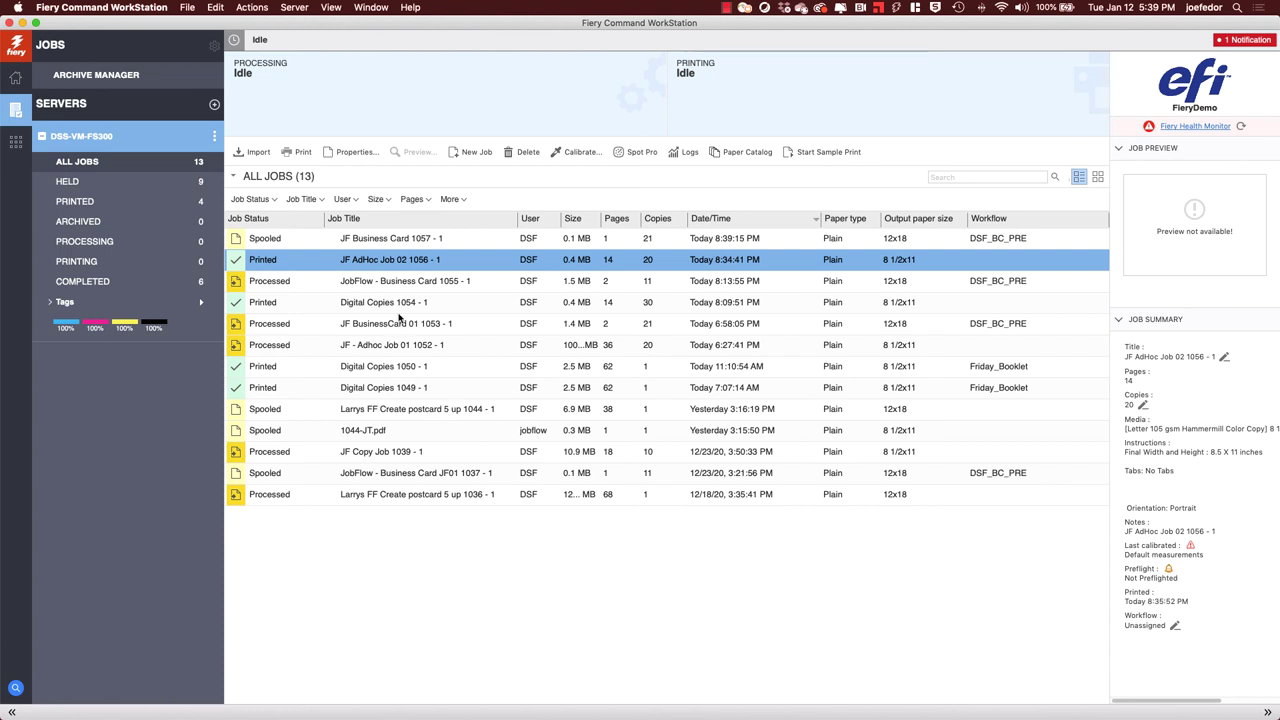
click(422, 238)
right_click(421, 238)
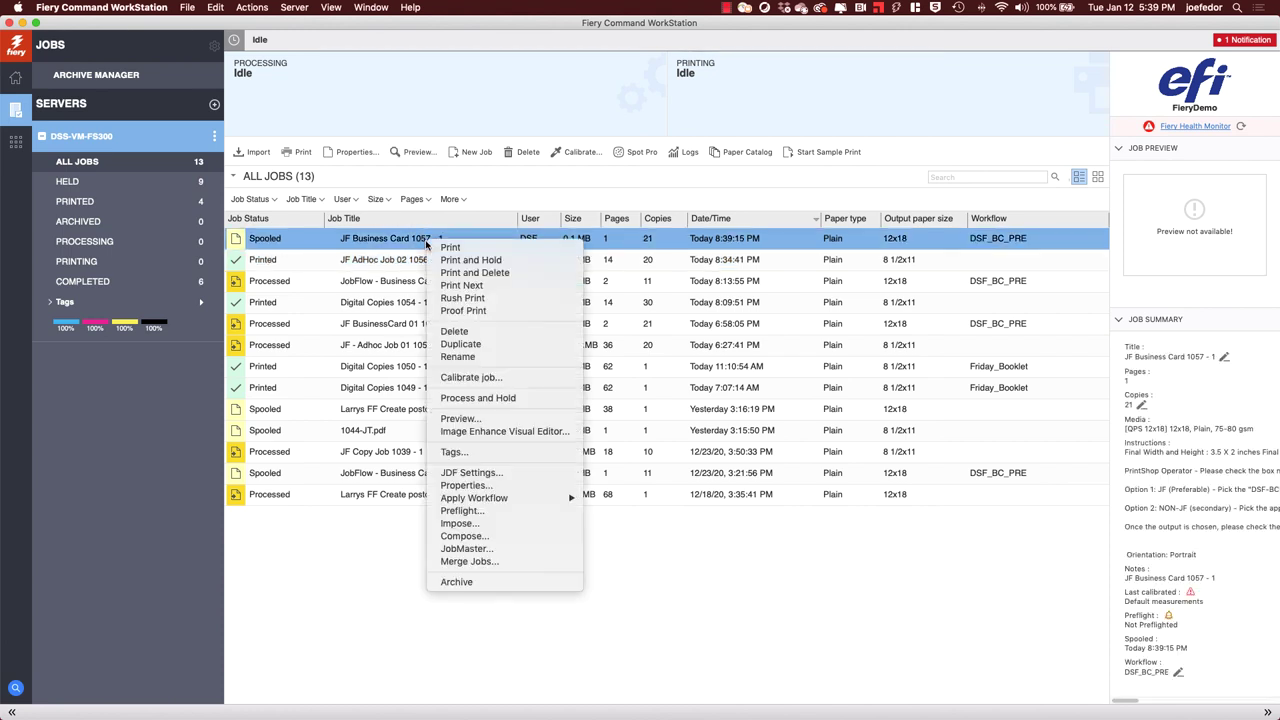
mouse_move(487, 500)
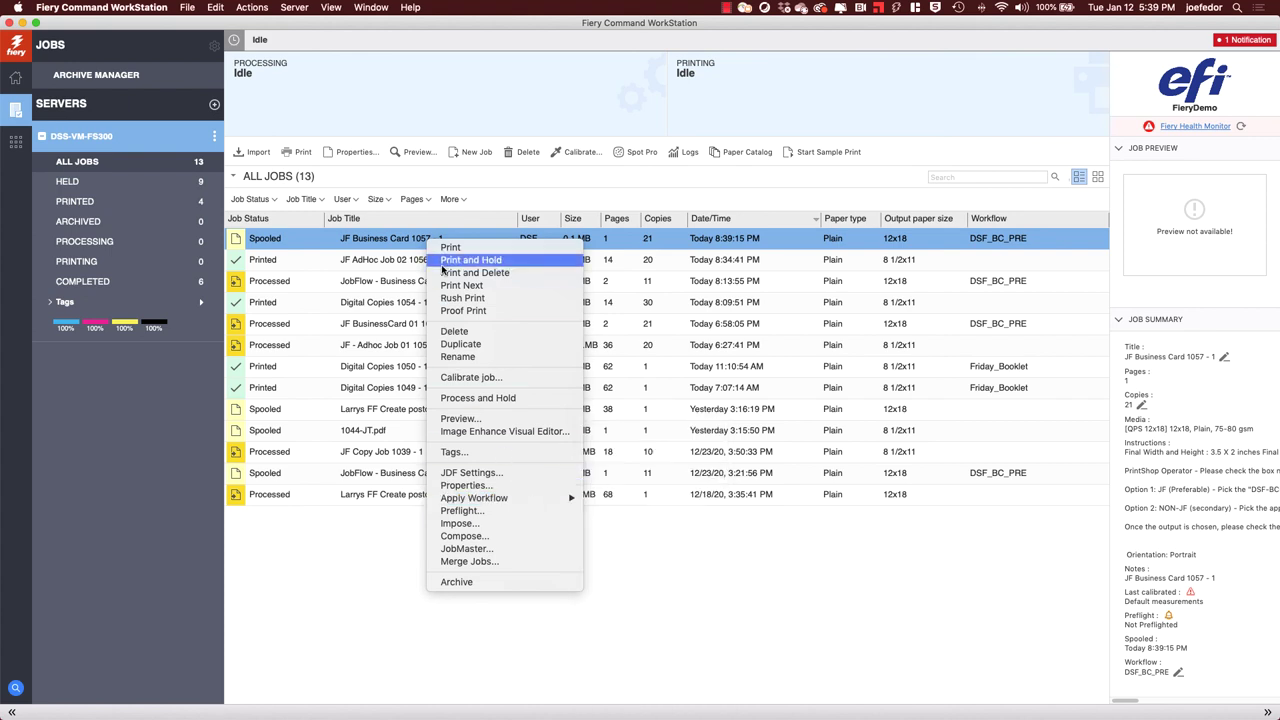
click(381, 244)
right_click(381, 244)
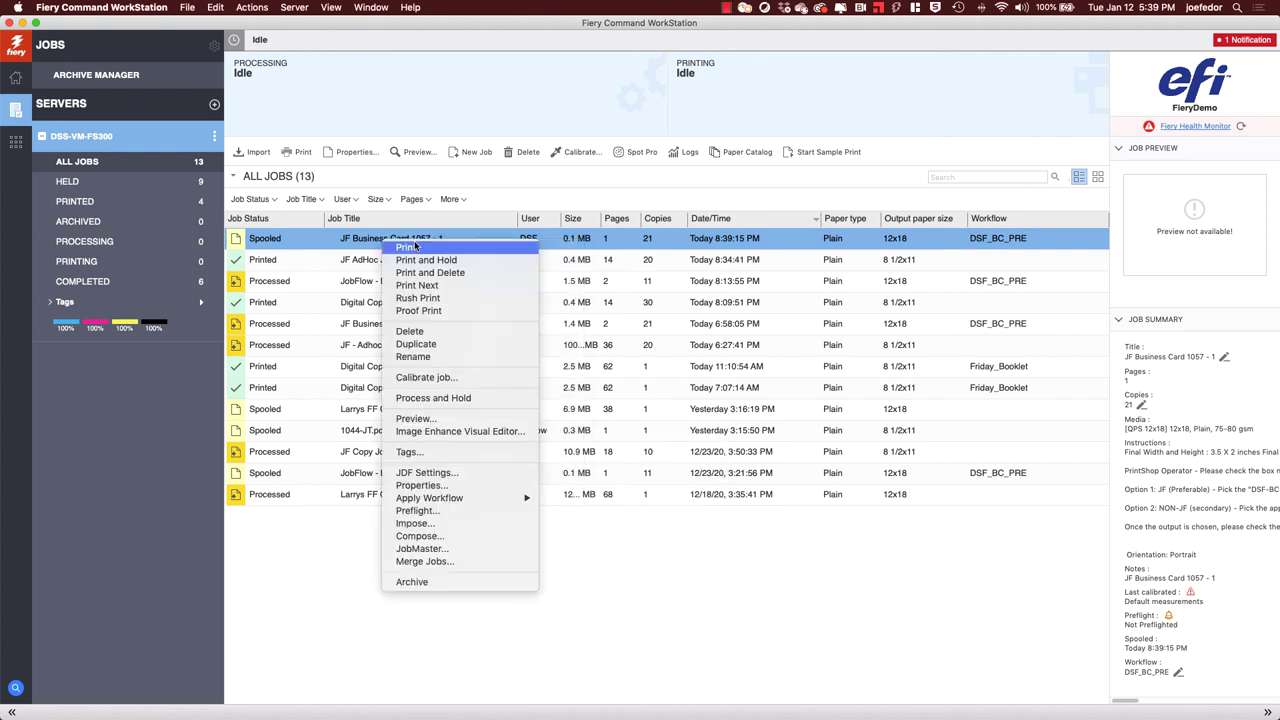
click(437, 398)
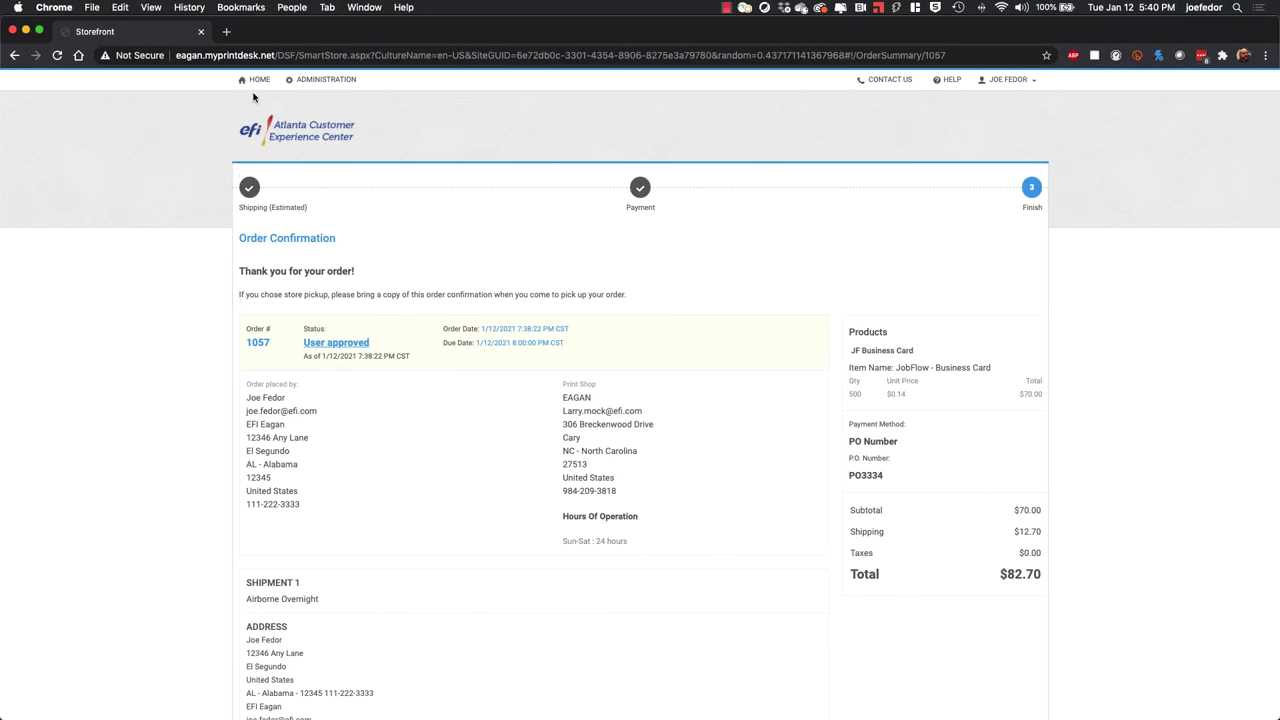
Switch to the buyer storefront in Chrome and return from the order confirmation to the home page
click(258, 80)
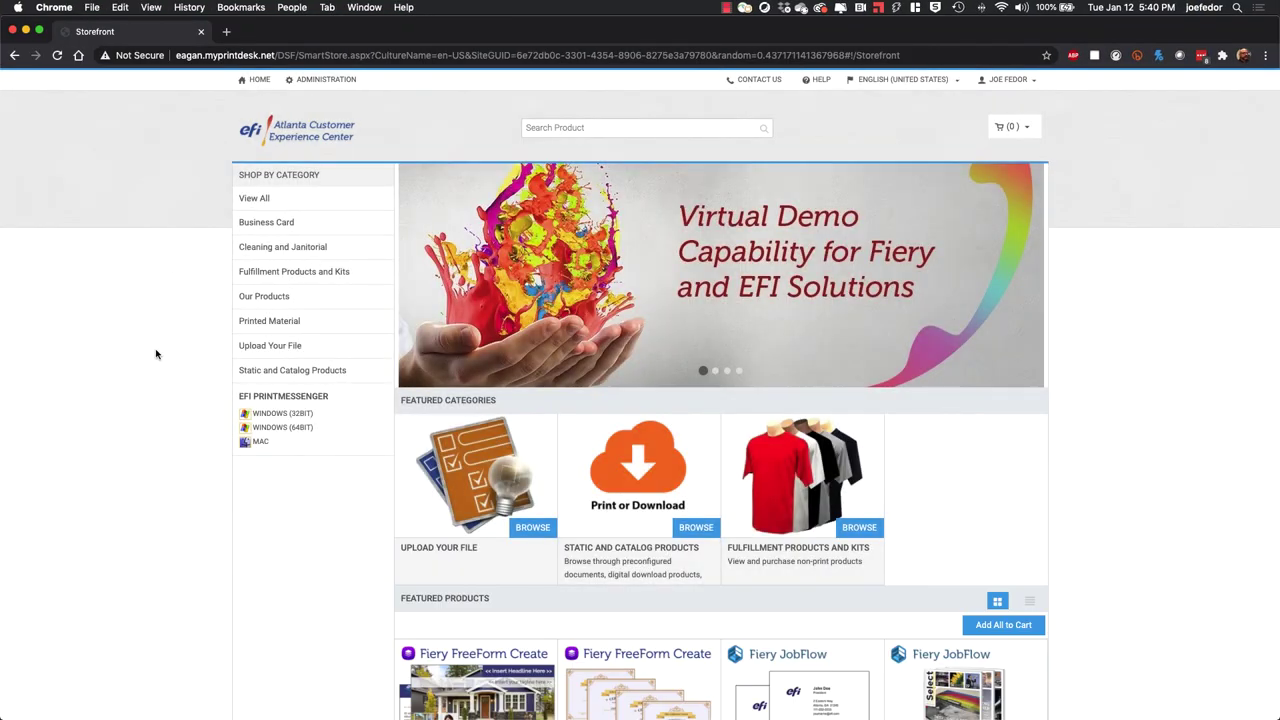